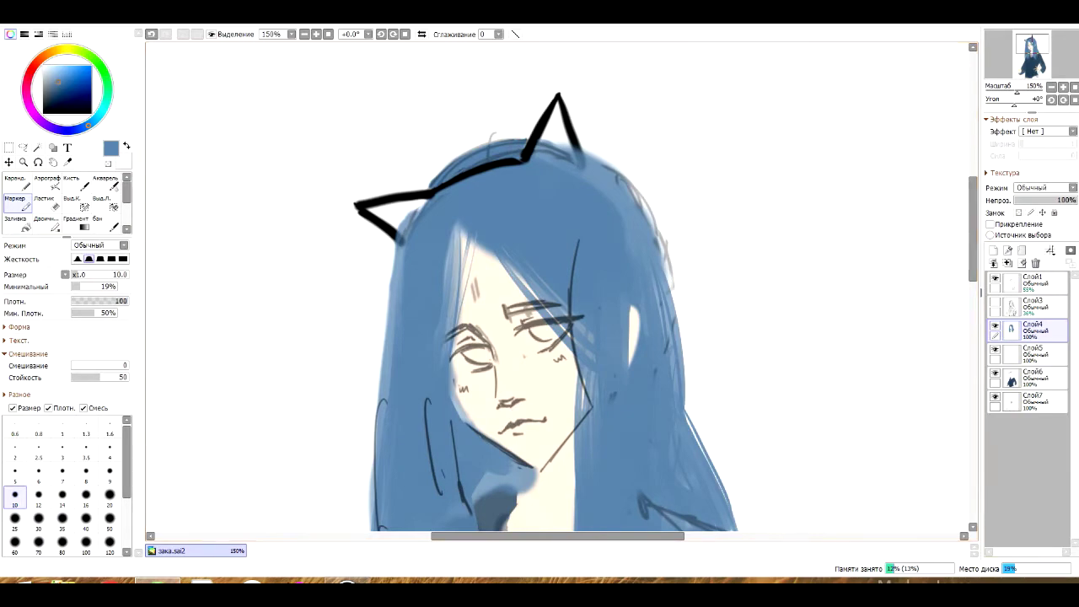
# Fill in the hoodie's base colour on Слой6 with the marker at size 16, using dark blue sampled from the hoodie
pyautogui.scroll(-10, 457, 326)
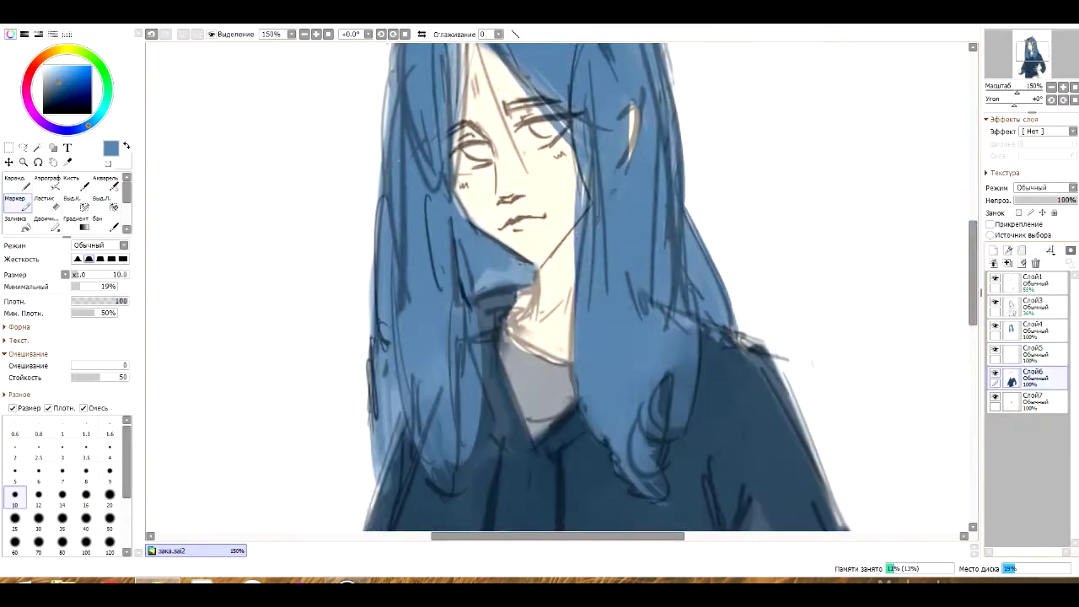
pyautogui.keyDown('alt'); pyautogui.click(457, 327); pyautogui.keyUp('alt')
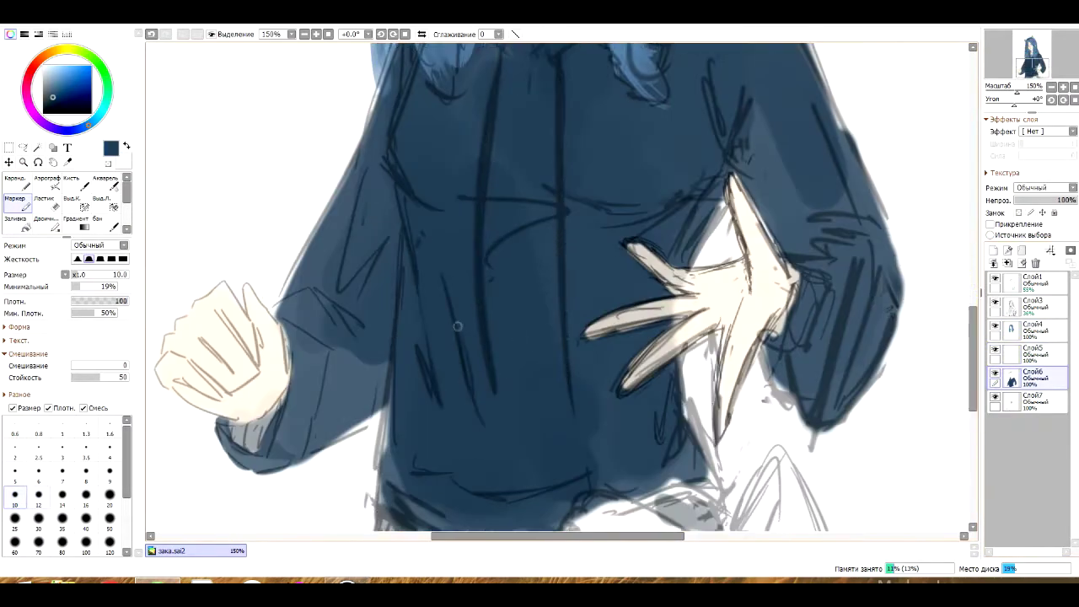
pyautogui.scroll(-1, 558, 288)
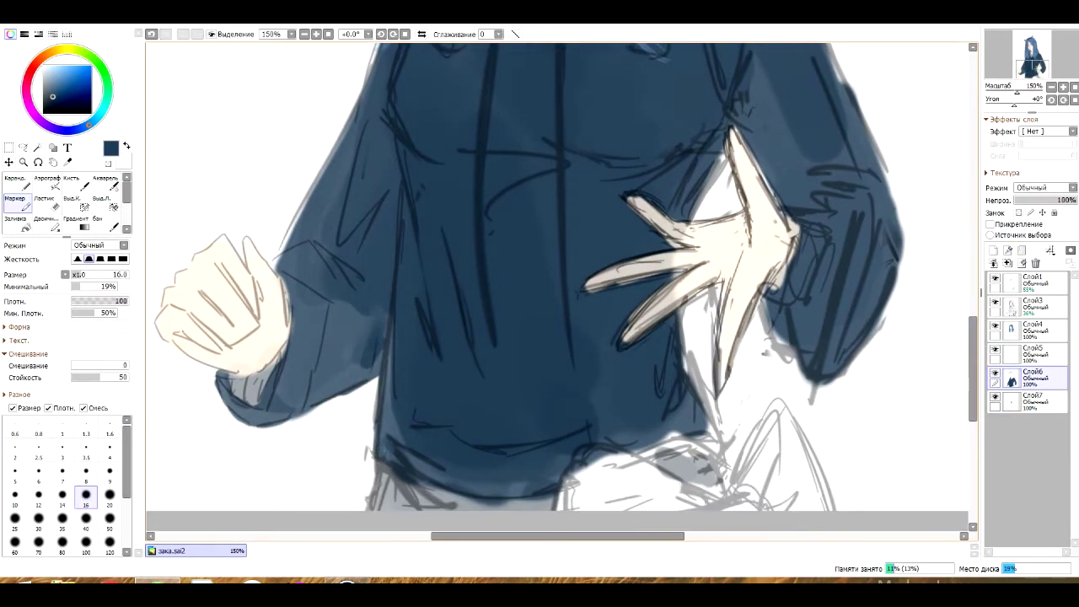
# Erase stray strokes along the top of the hair below the cat ears on Слой1
pyautogui.press('e')
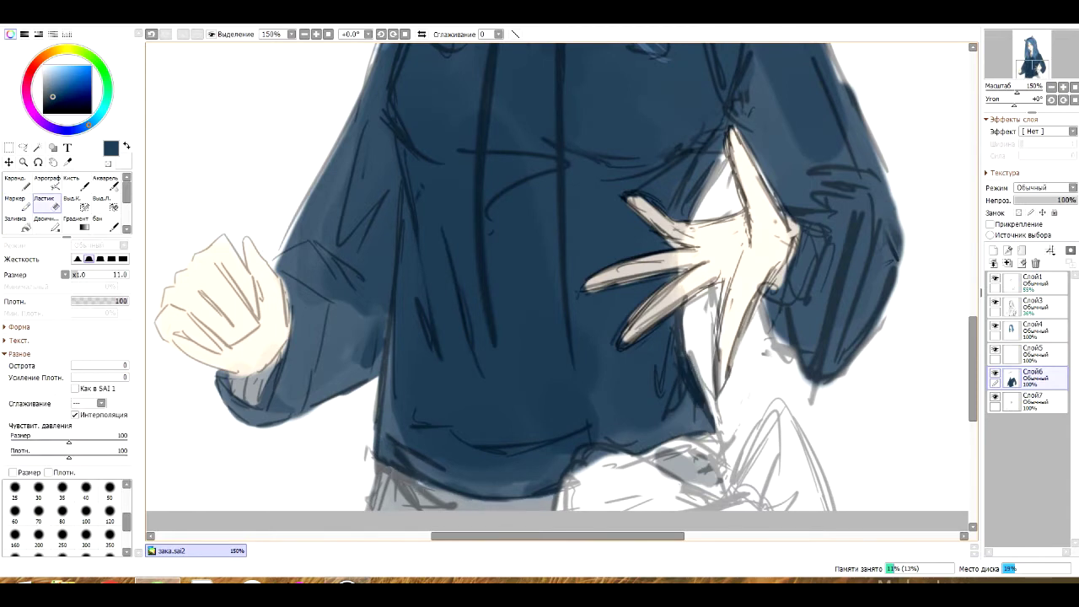
pyautogui.scroll(10, 558, 288)
pyautogui.moveTo(595, 185)
pyautogui.mouseDown()
pyautogui.moveTo(649, 258)
pyautogui.moveTo(455, 202)
pyautogui.moveTo(510, 189)
pyautogui.mouseUp()
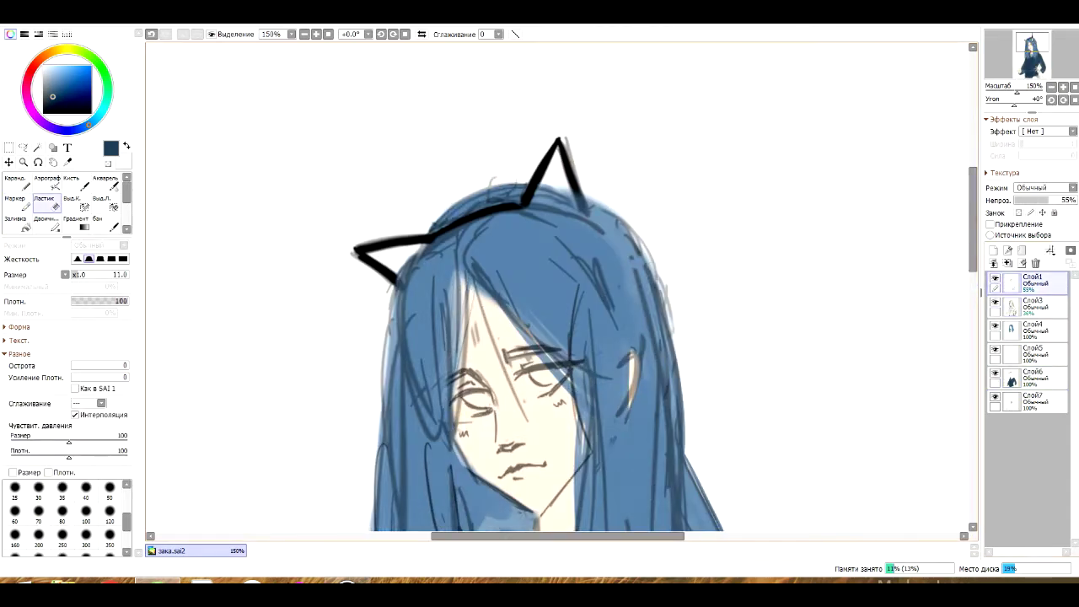
pyautogui.scroll(-3, 557, 223)
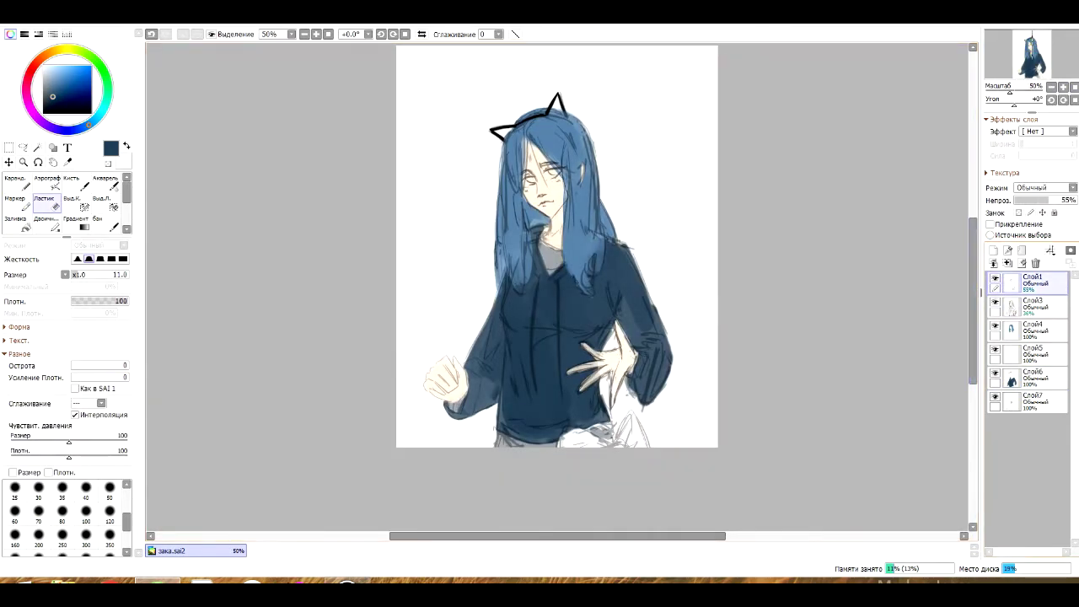
# Paint the pointed shape sketched at the drawing's lower edge in hair blue on Слой5, using the marker at size 25
pyautogui.scroll(3, 556, 222)
pyautogui.press('b')
pyautogui.moveTo(640, 350)
pyautogui.mouseDown()
pyautogui.moveTo(712, 377)
pyautogui.moveTo(721, 405)
pyautogui.mouseUp()
pyautogui.scroll(-1, 557, 253)
pyautogui.click(1026, 353)
pyautogui.click(56, 80)
pyautogui.click(15, 517)
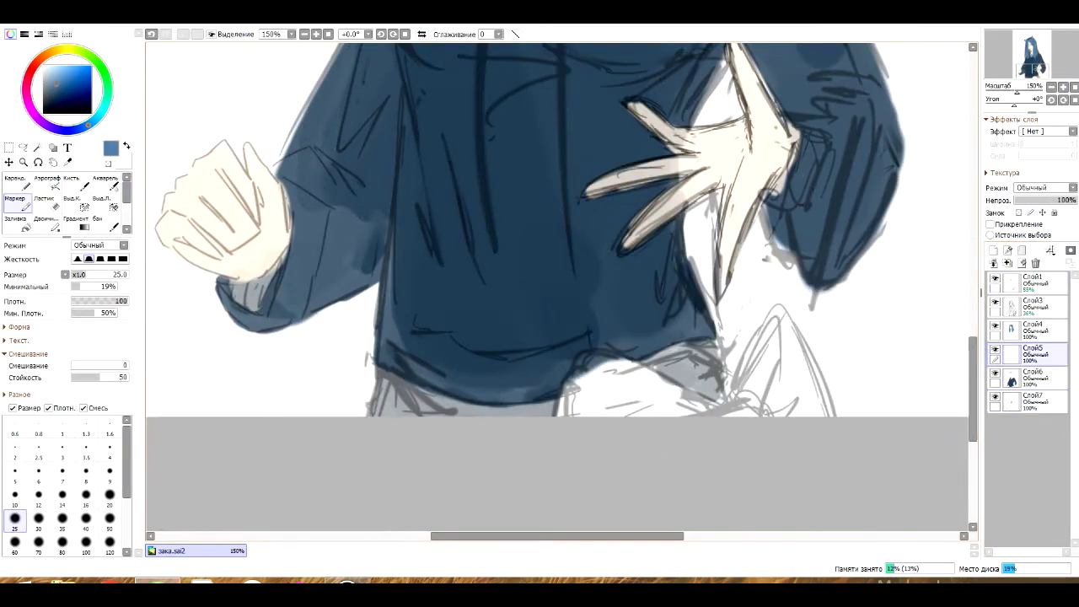
pyautogui.moveTo(574, 371)
pyautogui.mouseDown()
pyautogui.moveTo(691, 388)
pyautogui.moveTo(746, 409)
pyautogui.moveTo(801, 355)
pyautogui.moveTo(793, 418)
pyautogui.mouseUp()
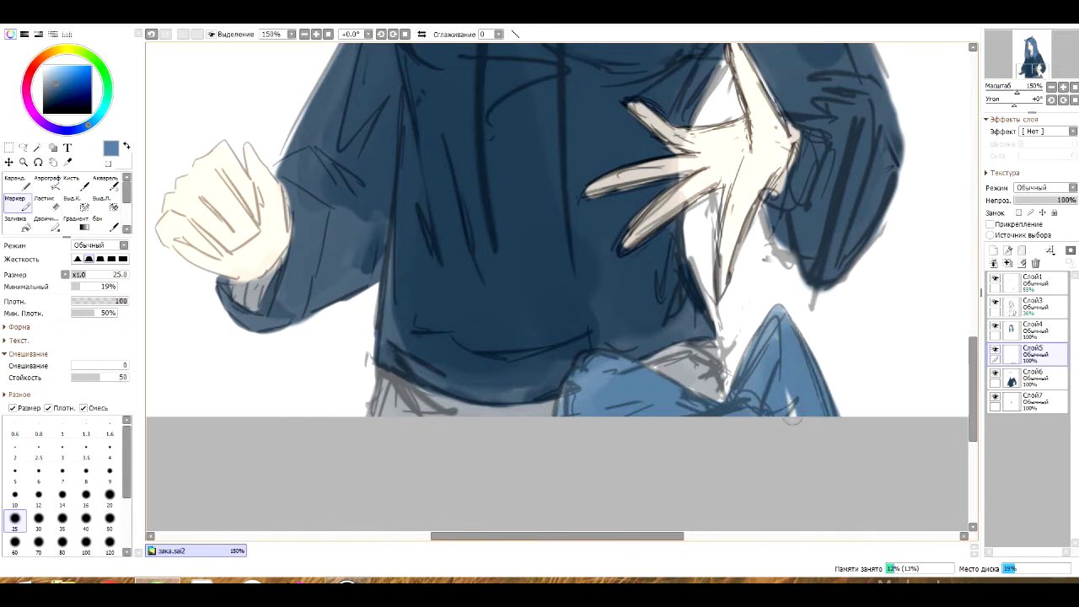
# Sample the light grey of the trousers and switch to Слой7 with the marker reduced to size 20
pyautogui.keyDown('alt'); pyautogui.click(659, 367); pyautogui.keyUp('alt')
pyautogui.press('[')
pyautogui.click(1027, 400)
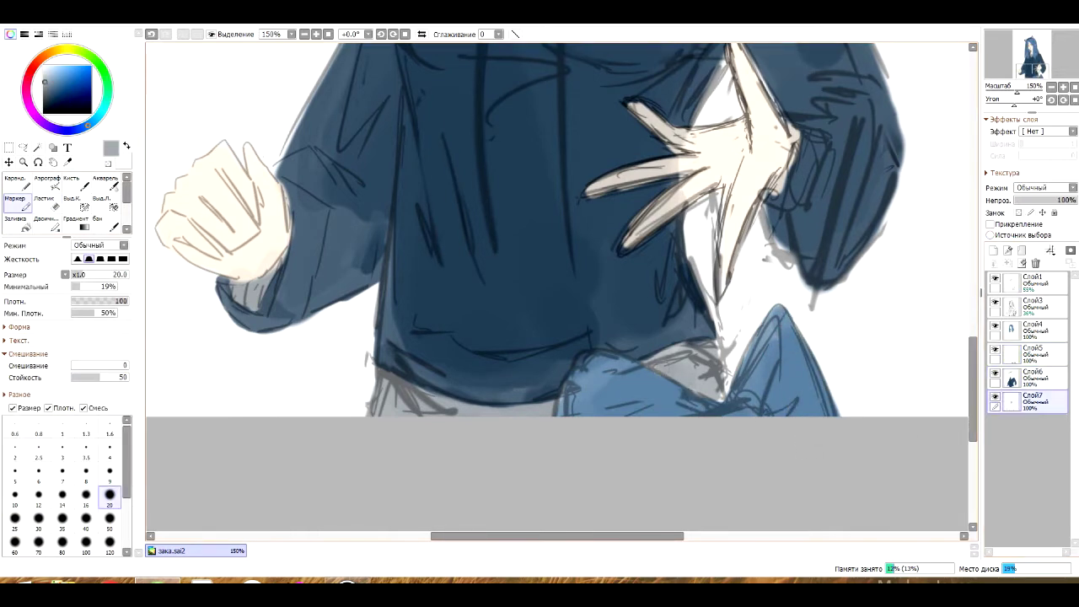
# Touch up the hood beside the neck on Слой6 with the marker, using dark blue sampled from the collar
pyautogui.scroll(5, 562, 286)
pyautogui.press('e')
pyautogui.click(1027, 352)
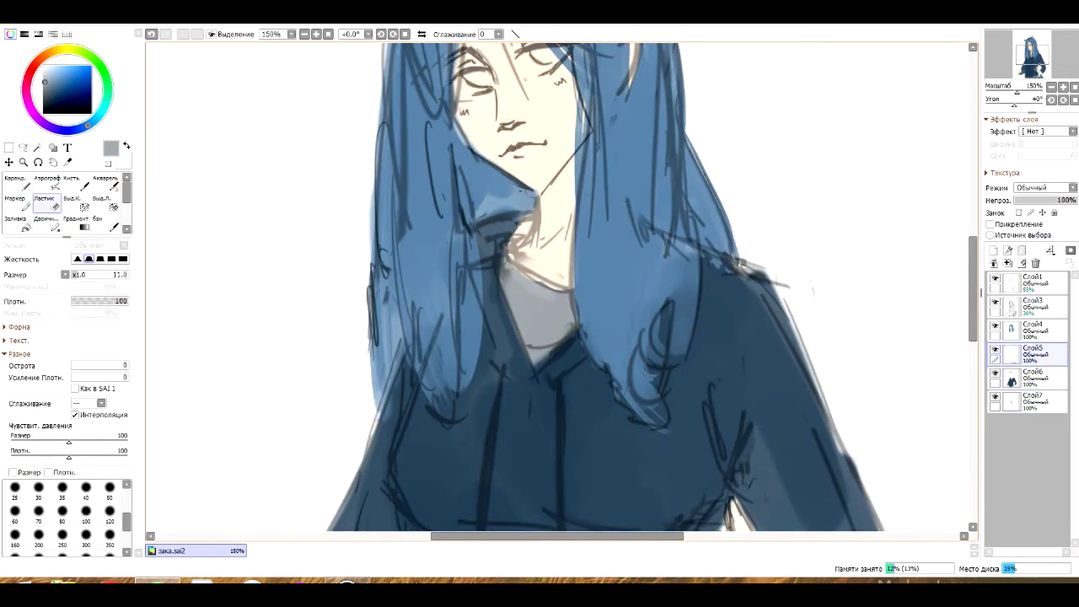
pyautogui.press('b')
pyautogui.keyDown('ctrl'); pyautogui.keyDown('shift'); pyautogui.click(512, 225); pyautogui.keyUp('shift'); pyautogui.keyUp('ctrl')
pyautogui.keyDown('alt'); pyautogui.click(502, 235); pyautogui.keyUp('alt')
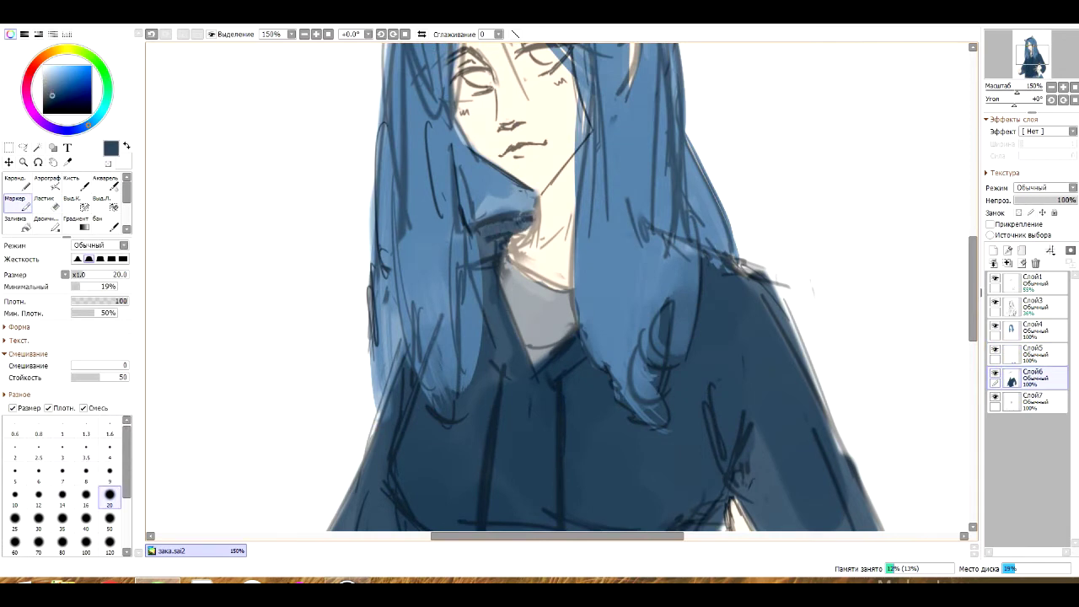
# Paint dark navy shadows along the hoodie's side, front folds and hem with the Brush tool at size 40
pyautogui.scroll(-5, 561, 286)
pyautogui.hotkey('ctrl', '-')
pyautogui.press('b')
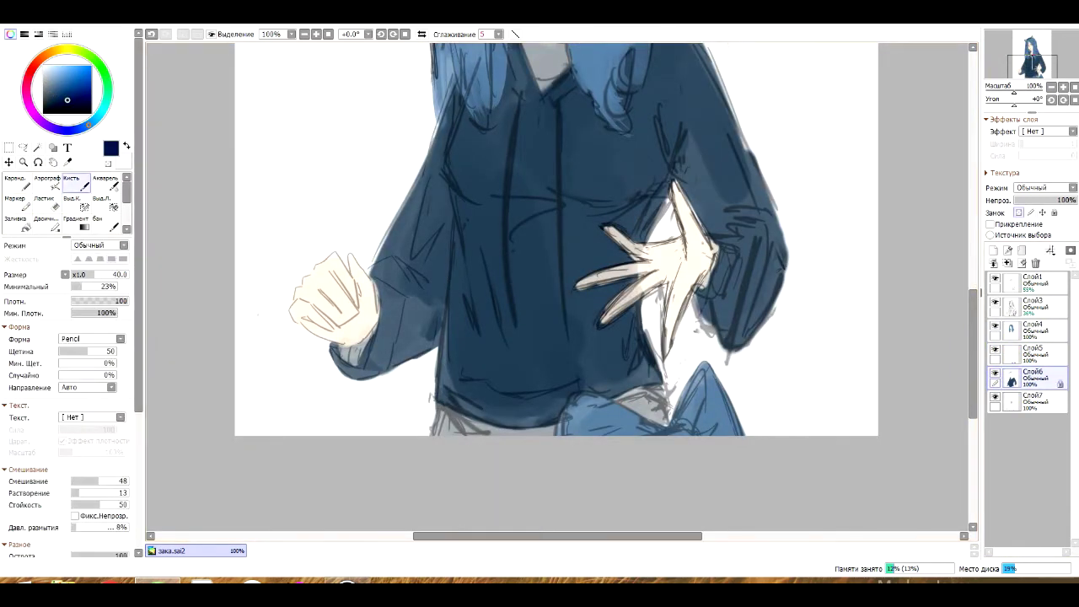
pyautogui.moveTo(467, 266); pyautogui.dragTo(472, 338)
pyautogui.moveTo(443, 413); pyautogui.dragTo(561, 396)
pyautogui.moveTo(489, 389); pyautogui.dragTo(552, 384)
pyautogui.moveTo(504, 310); pyautogui.dragTo(499, 341)
pyautogui.moveTo(459, 122); pyautogui.dragTo(446, 202)
# Lower the opacity of the sketch layer Слой3 to 13% and return to Слой6 with its transparency locked
pyautogui.click(1033, 306)
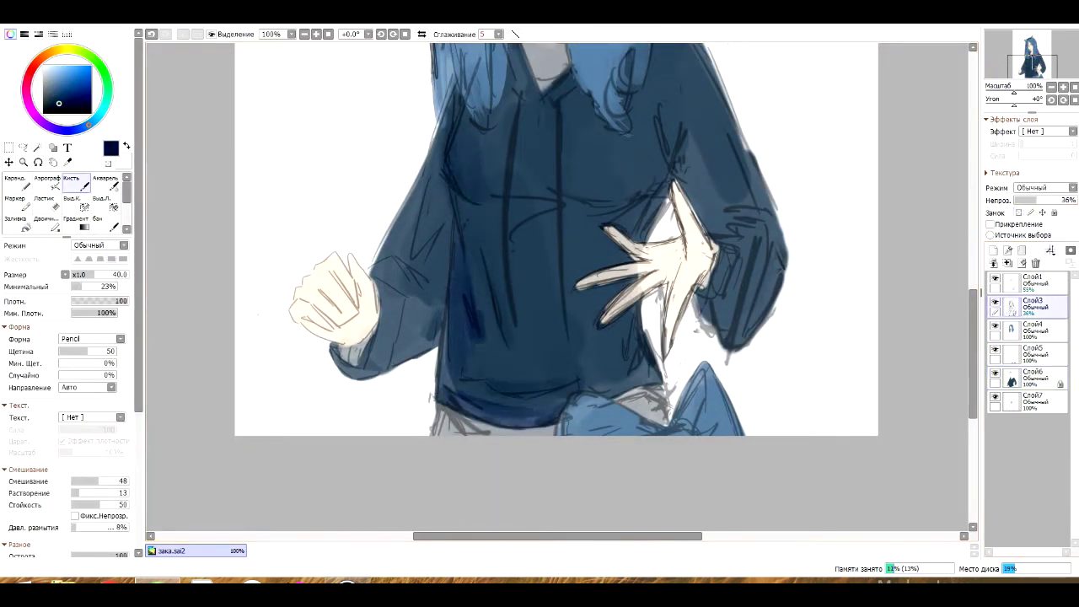
pyautogui.moveTo(1037, 200); pyautogui.dragTo(1022, 200)
pyautogui.click(1033, 377)
pyautogui.click(1019, 213)
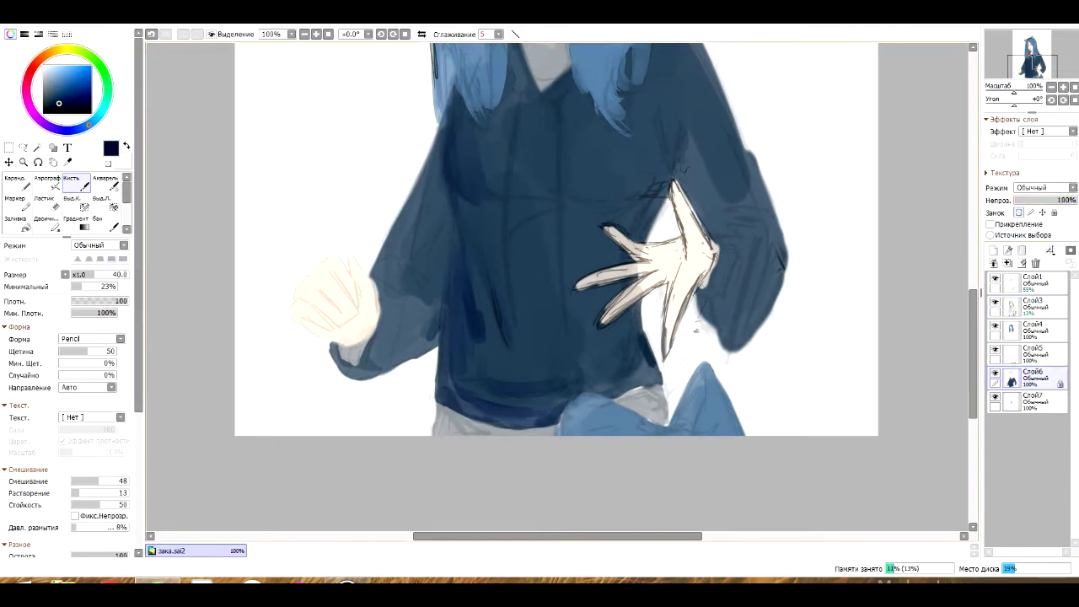
# Shade the folds of both sleeves and the shadow under the chest on the hoodie with dark blue brush strokes
pyautogui.moveTo(422, 179)
pyautogui.mouseDown()
pyautogui.moveTo(397, 287)
pyautogui.moveTo(413, 358)
pyautogui.mouseUp()
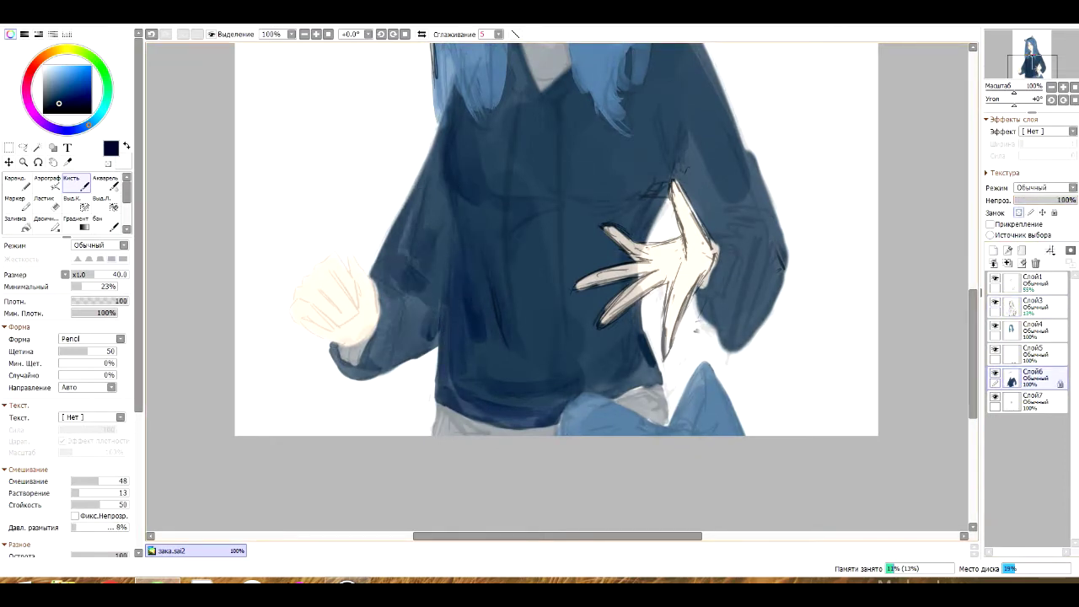
pyautogui.moveTo(974, 354); pyautogui.dragTo(974, 336)
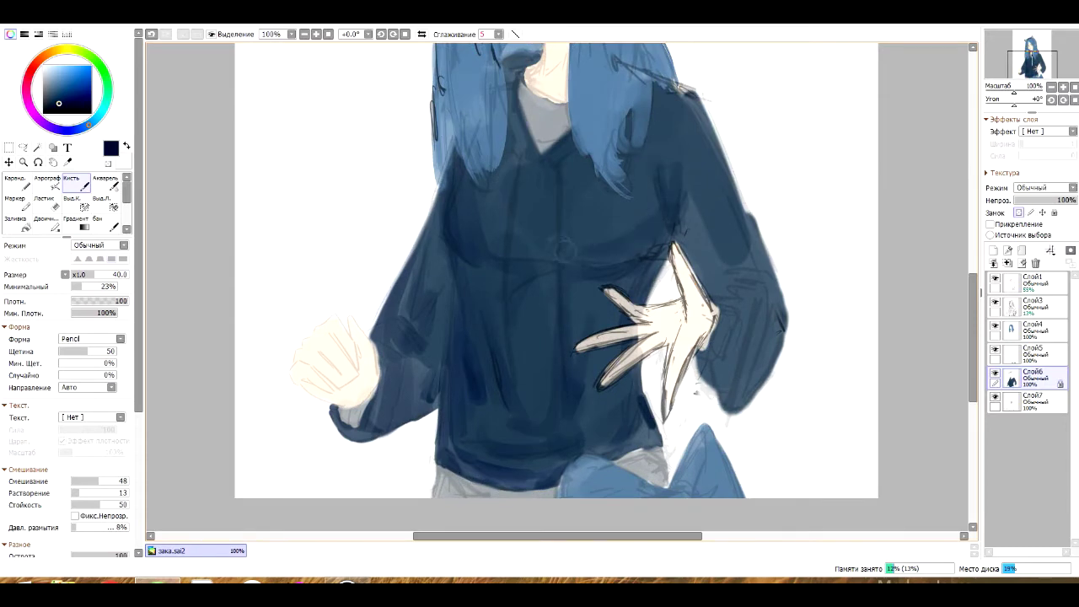
pyautogui.keyDown('alt'); pyautogui.click(468, 235); pyautogui.keyUp('alt')
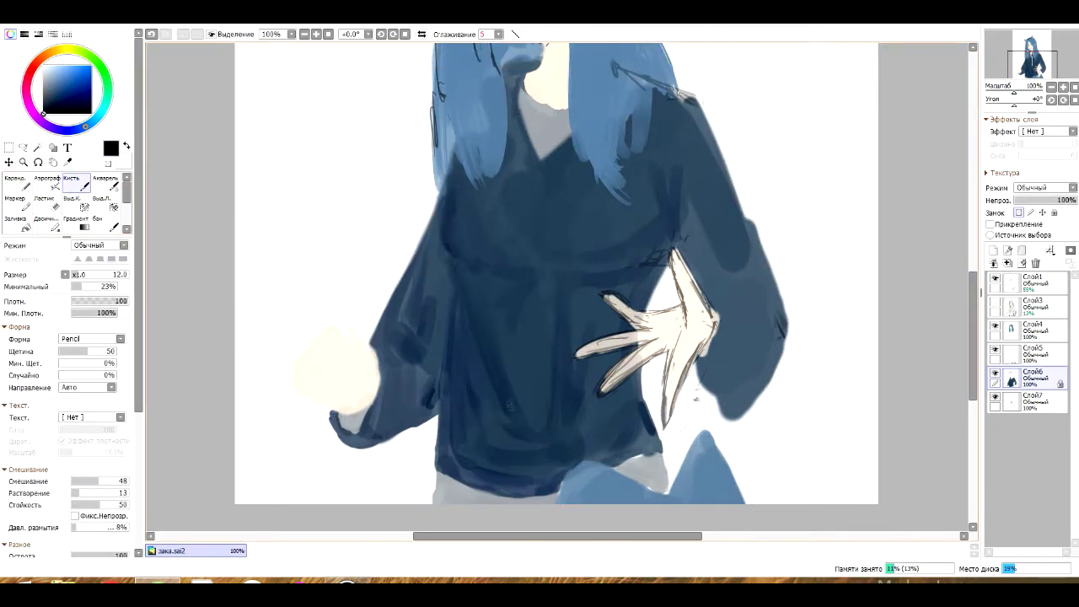
pyautogui.click(1018, 213)
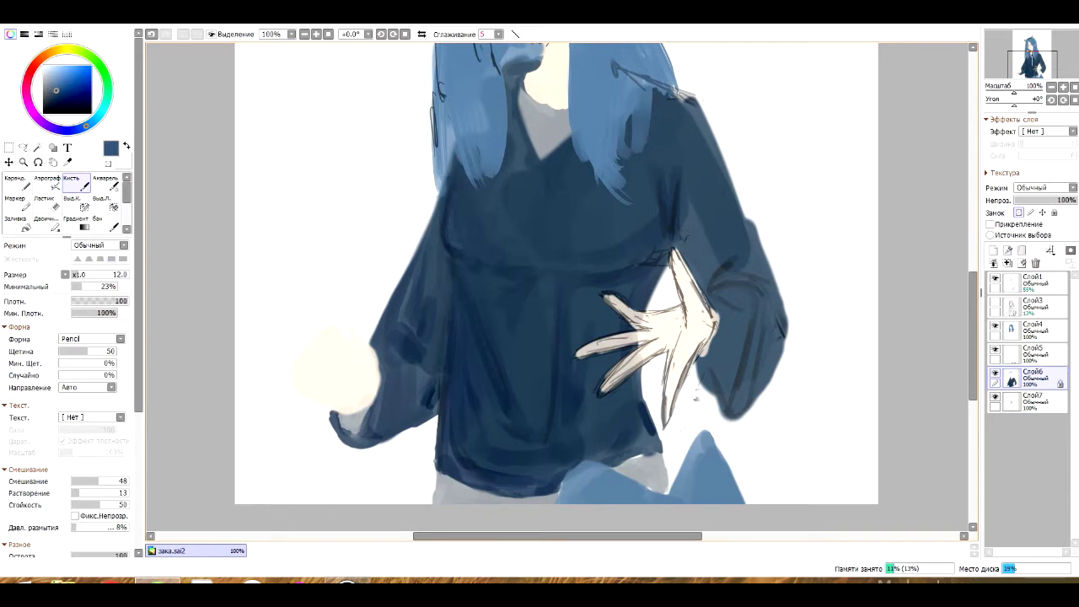
# Add lighter blue fold highlights to the sleeve by the closed hand, with the brush reduced to size 8
pyautogui.hotkey('ctrl', '-')
pyautogui.hotkey('ctrl', '+')
pyautogui.press('w')
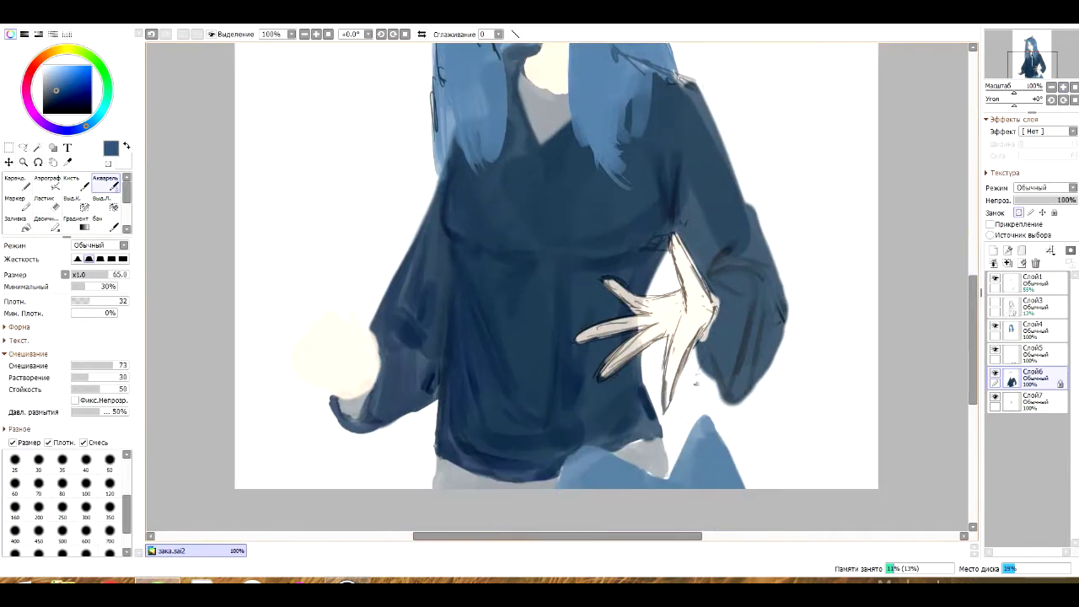
pyautogui.press('b')
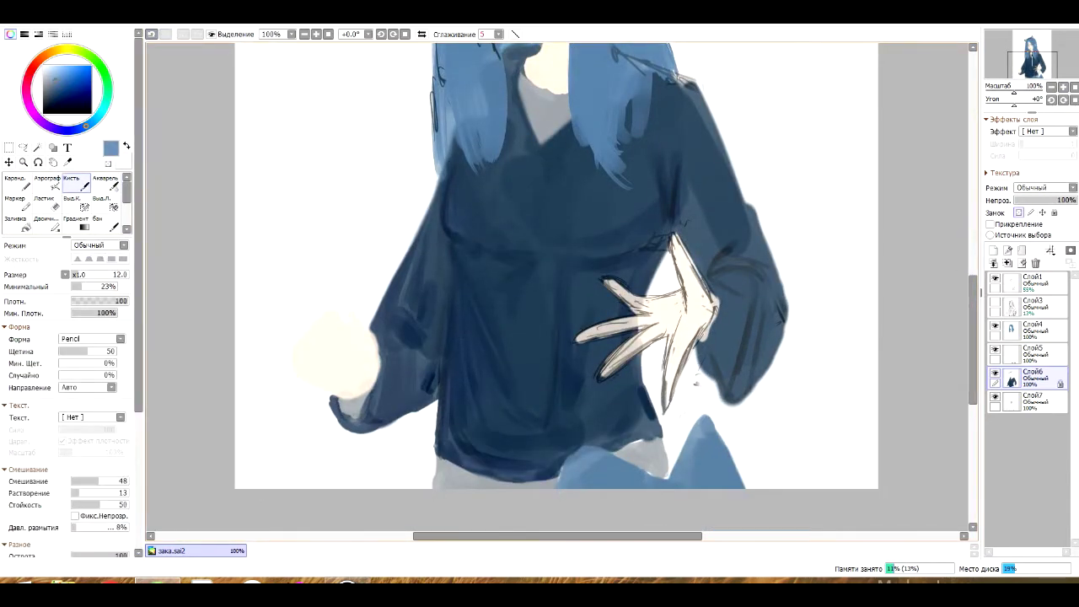
pyautogui.scroll(2, 557, 287)
pyautogui.press('[')
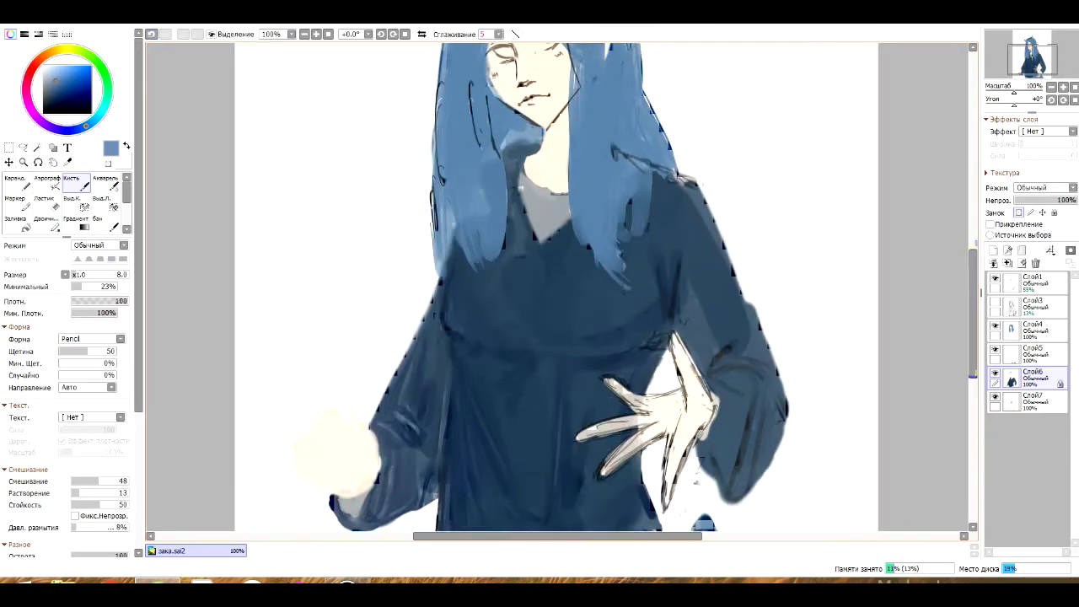
pyautogui.scroll(-2, 557, 286)
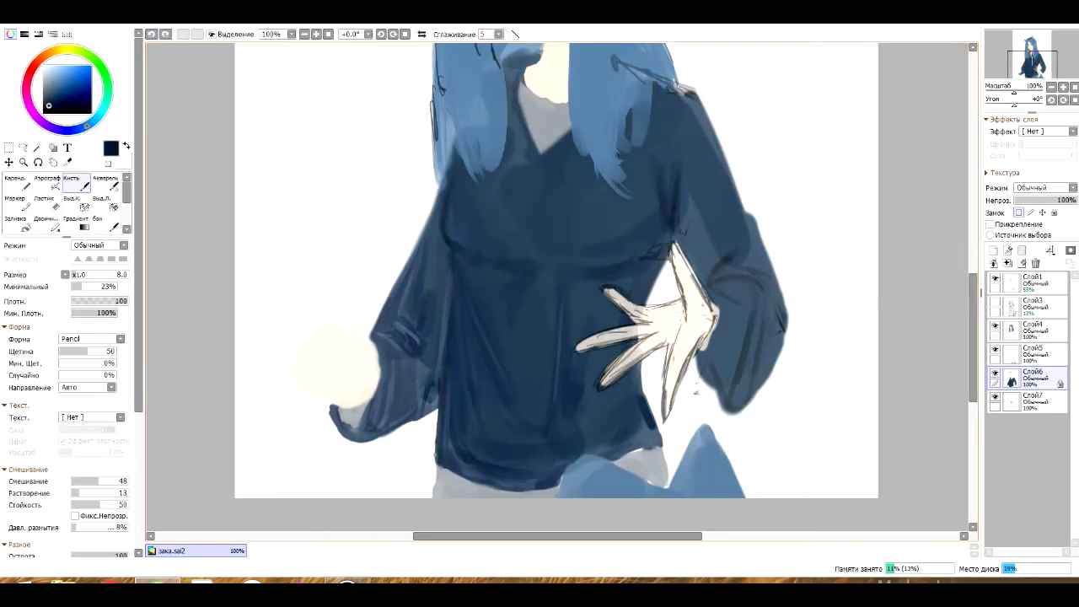
pyautogui.scroll(1, 556, 287)
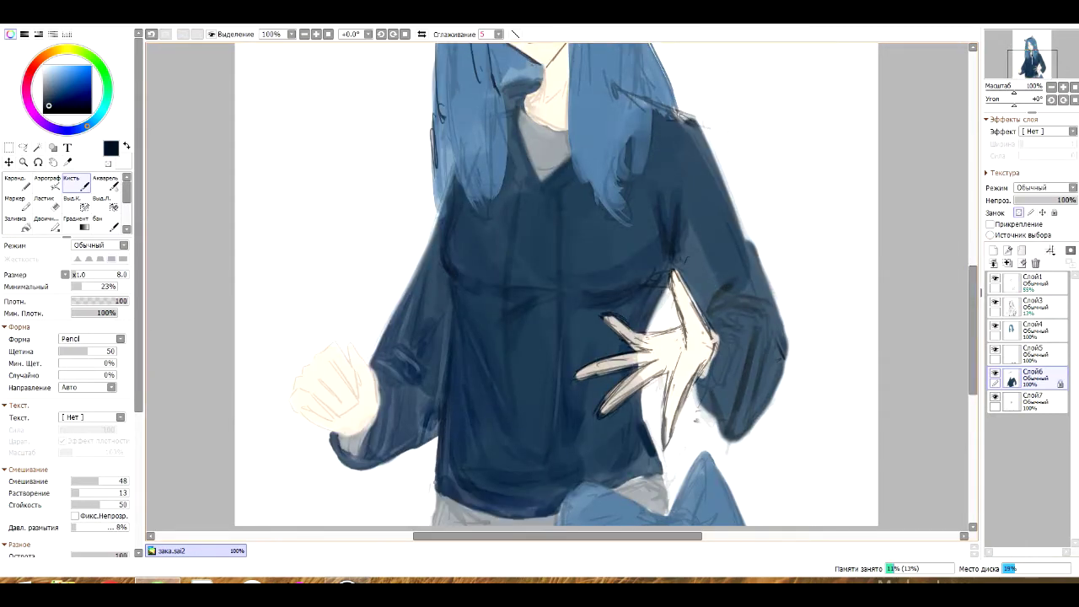
# Darken the shadows around the hoodie's V-shaped collar and sleeve folds with the near-black blue brush at size 20
pyautogui.click(996, 301)
pyautogui.press(']')
pyautogui.press(']')
pyautogui.scroll(1, 556, 287)
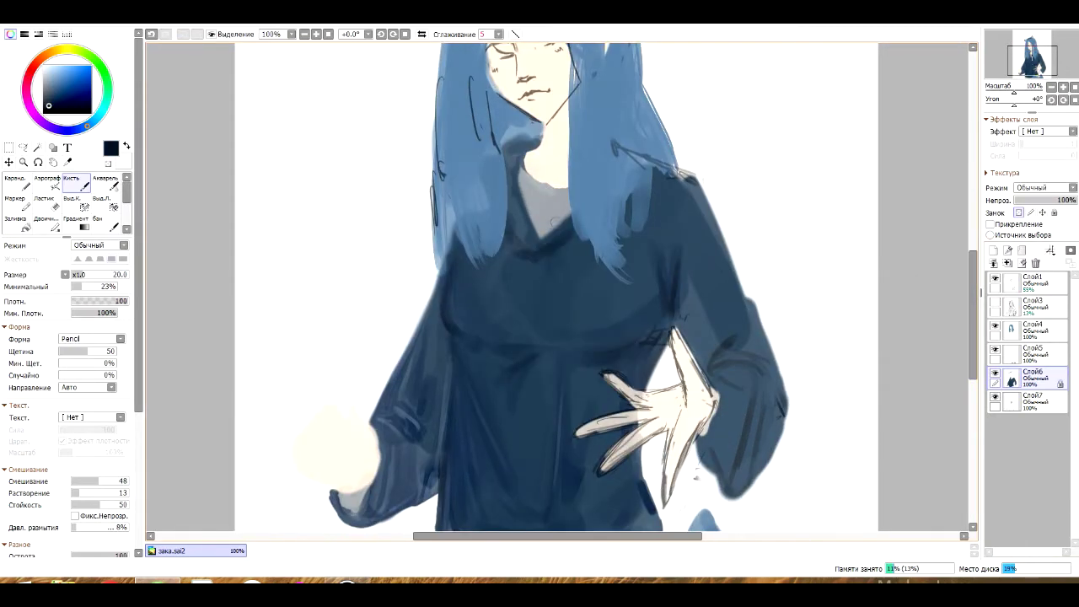
pyautogui.scroll(-2, 556, 287)
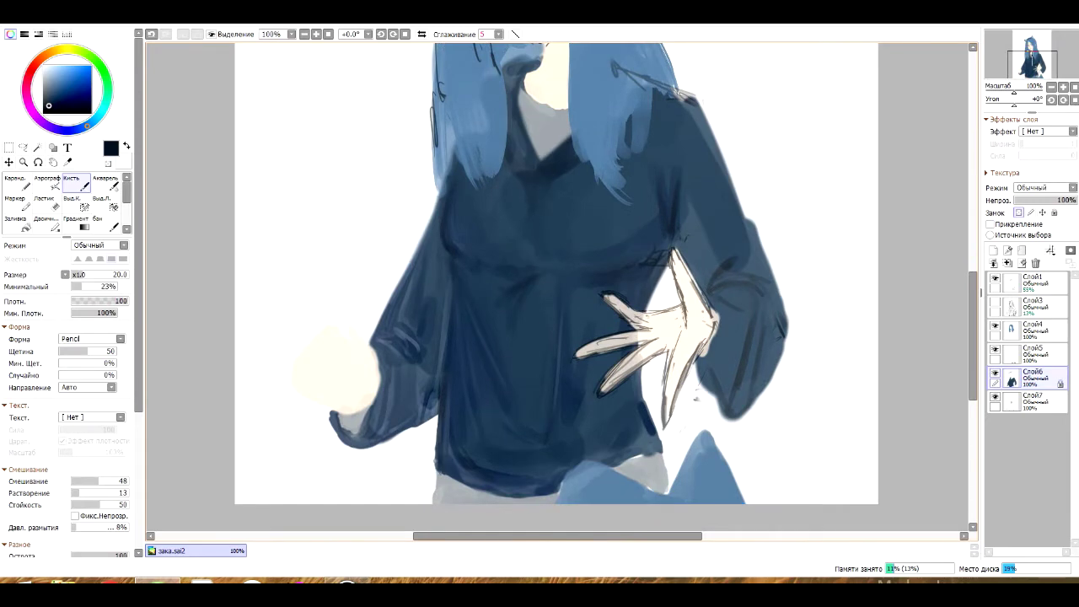
pyautogui.scroll(2, 556, 287)
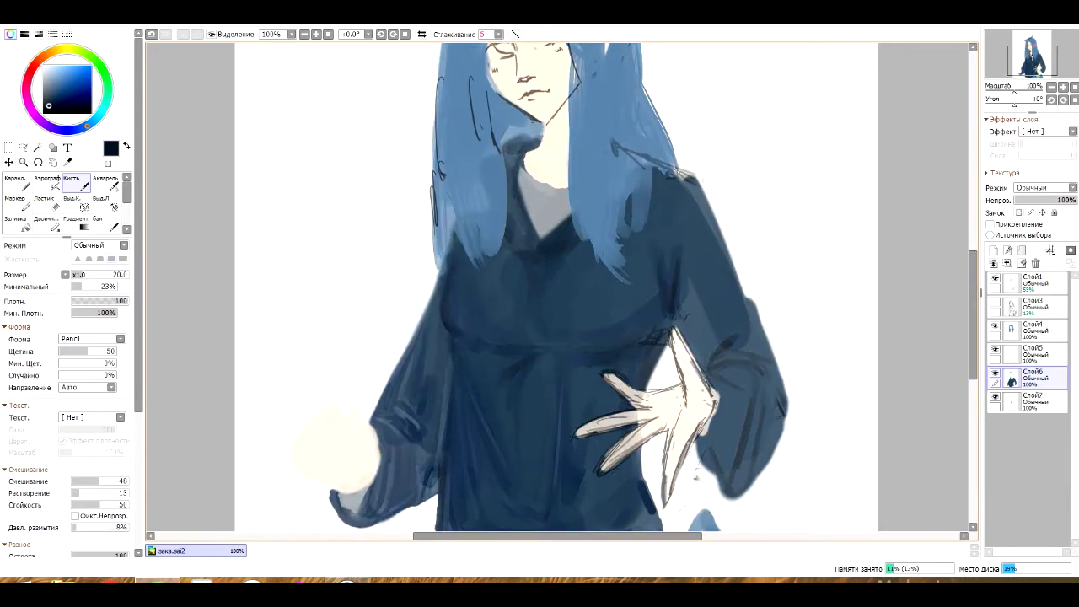
pyautogui.scroll(1, 557, 287)
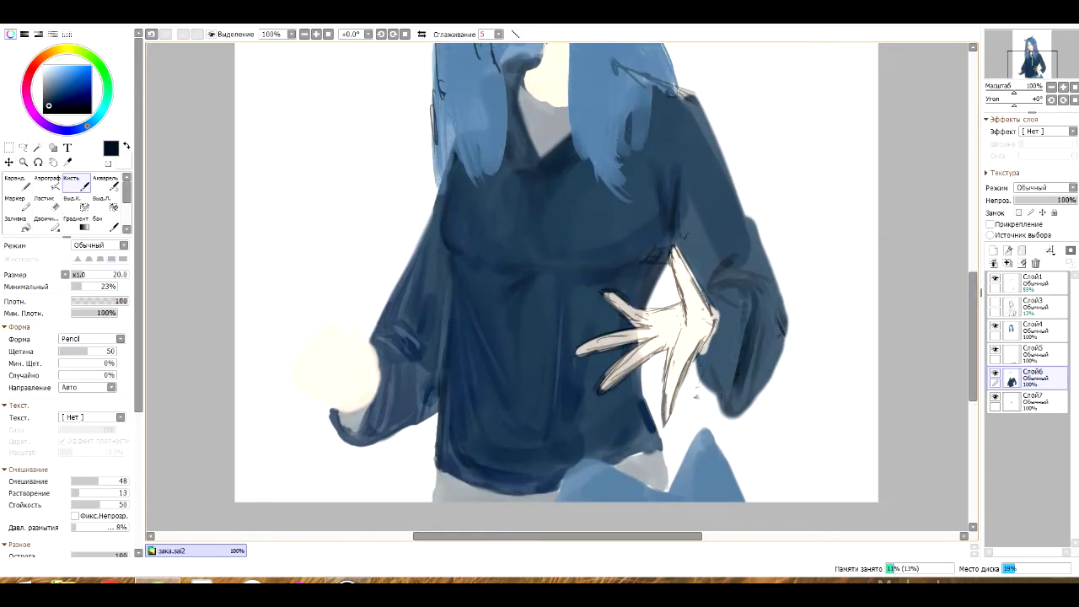
# Mirror the canvas view horizontally to check the figure and enlarge the brush to size 40
pyautogui.scroll(-2, 557, 286)
pyautogui.hotkey('ctrl', '-')
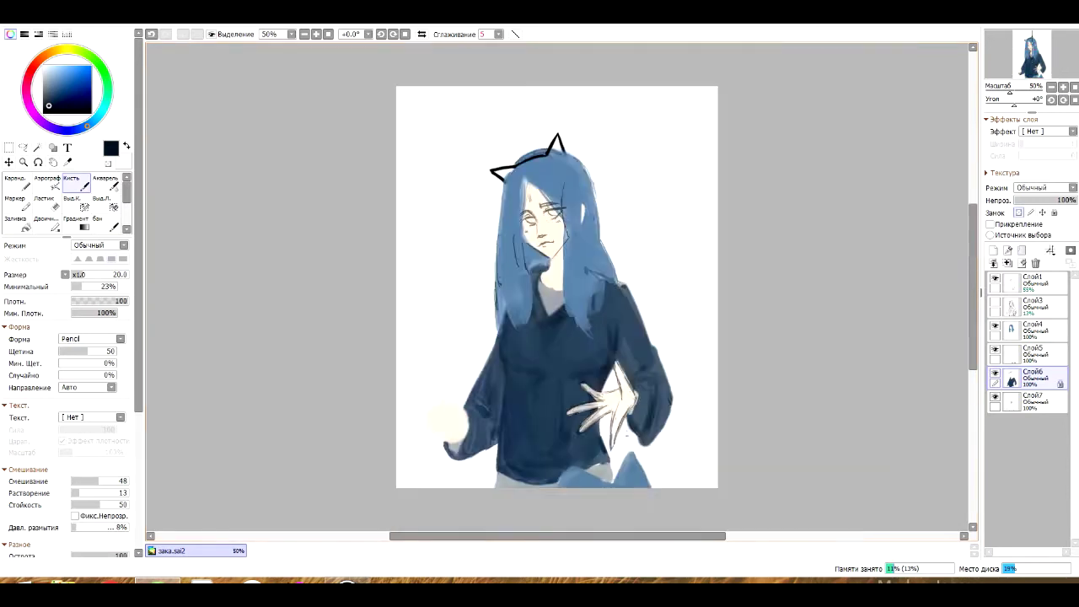
pyautogui.press('h')
pyautogui.hotkey('ctrl', '+')
pyautogui.scroll(-4, 556, 287)
pyautogui.press(']')
pyautogui.press(']')
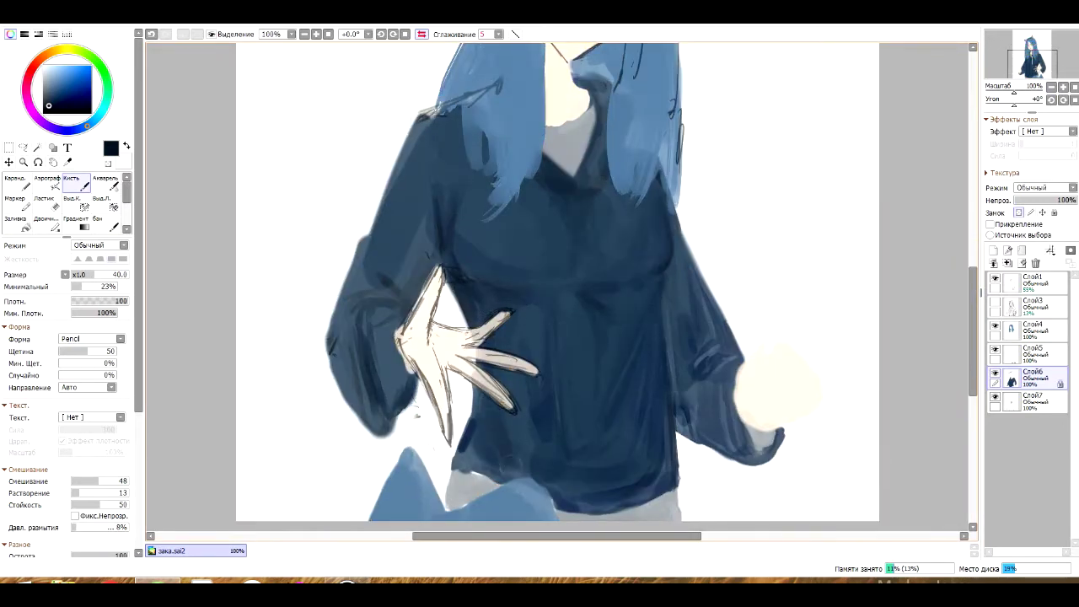
pyautogui.scroll(5, 557, 286)
pyautogui.scroll(-6, 556, 287)
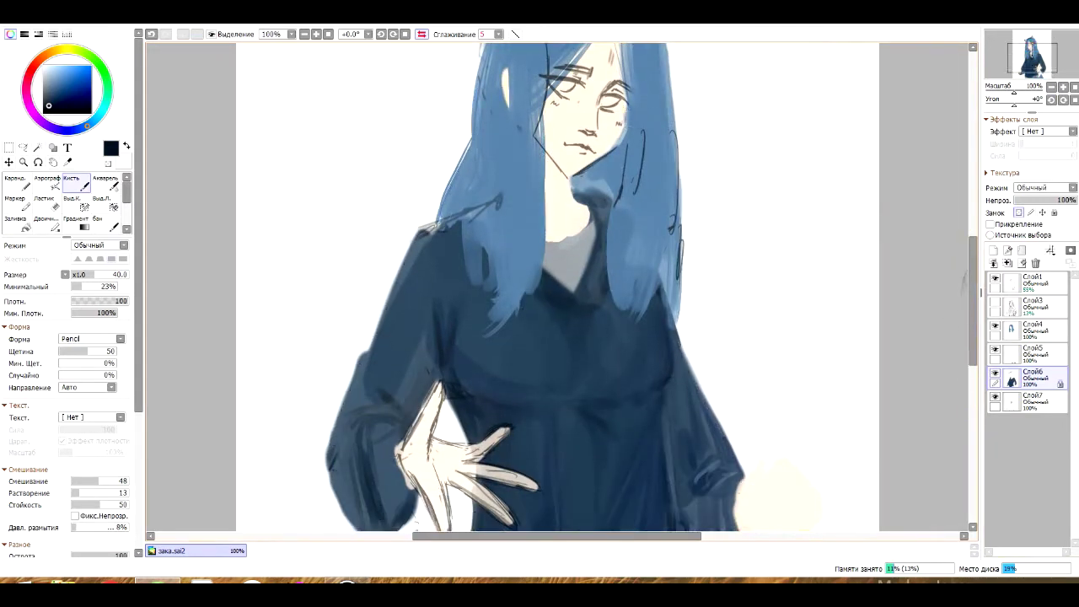
# Shade the shoulder and outer edge of the sleeve above the open hand with dark blue strokes
pyautogui.moveTo(426, 93); pyautogui.dragTo(413, 139)
pyautogui.moveTo(396, 101)
pyautogui.mouseDown()
pyautogui.moveTo(384, 240)
pyautogui.moveTo(413, 245)
pyautogui.moveTo(405, 232)
pyautogui.mouseUp()
pyautogui.press('m')
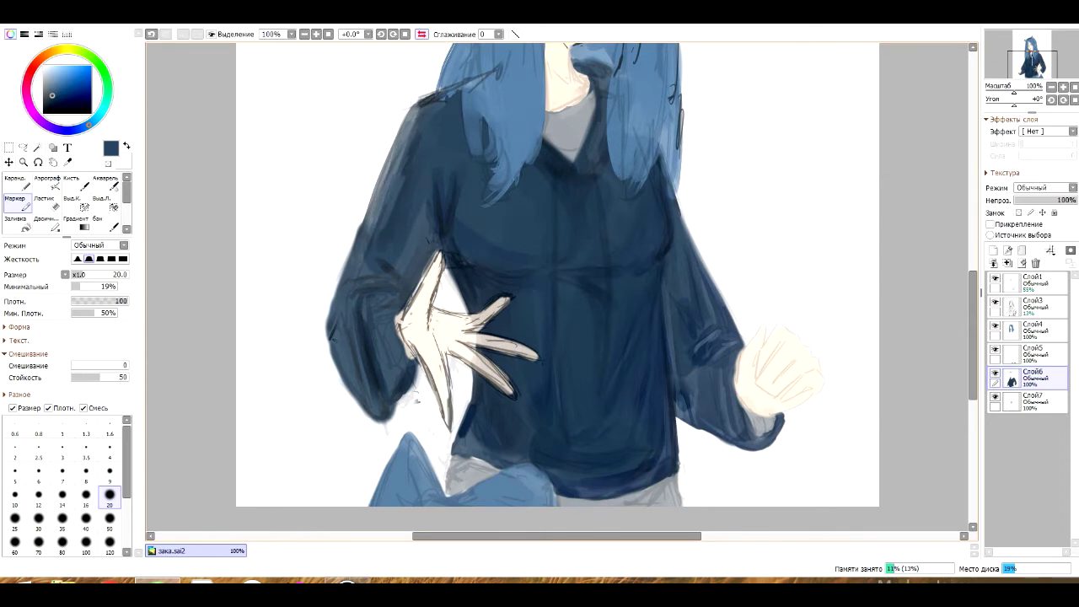
pyautogui.press('b')
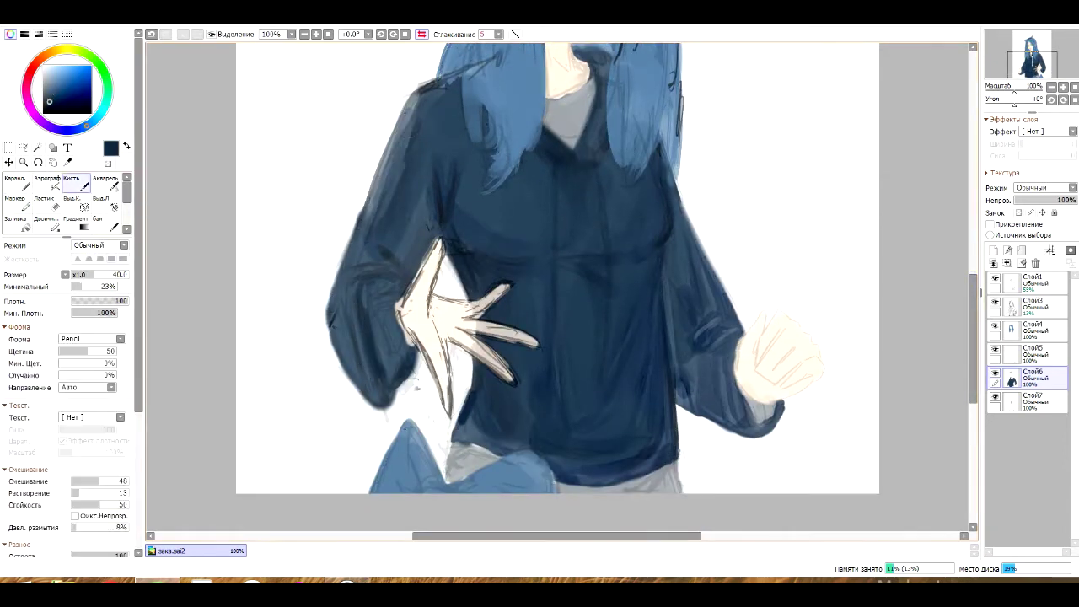
pyautogui.moveTo(413, 106); pyautogui.dragTo(371, 221)
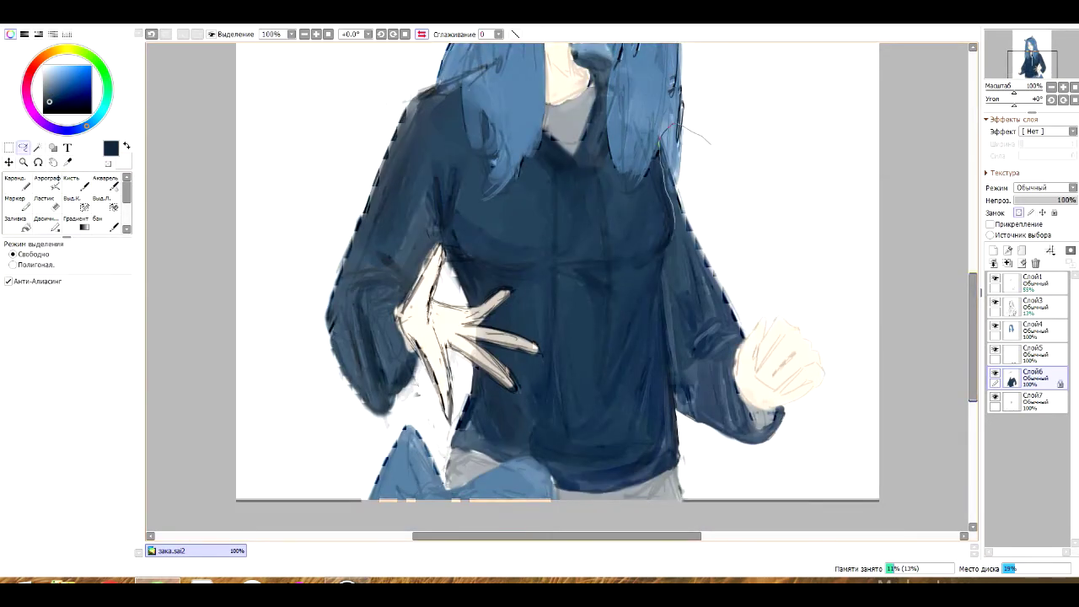
# Lasso the sleeve by the closed hand and adjust its brightness to -24, contrast to -11 and depth to +2
pyautogui.moveTo(699, 129)
pyautogui.mouseDown()
pyautogui.moveTo(759, 462)
pyautogui.moveTo(662, 135)
pyautogui.mouseUp()
pyautogui.click(410, 50)
pyautogui.moveTo(377, 323); pyautogui.dragTo(393, 323)
pyautogui.moveTo(377, 339); pyautogui.dragTo(336, 340)
pyautogui.moveTo(377, 307); pyautogui.dragTo(367, 307)
pyautogui.moveTo(393, 323); pyautogui.dragTo(394, 323)
pyautogui.moveTo(336, 340); pyautogui.dragTo(342, 339)
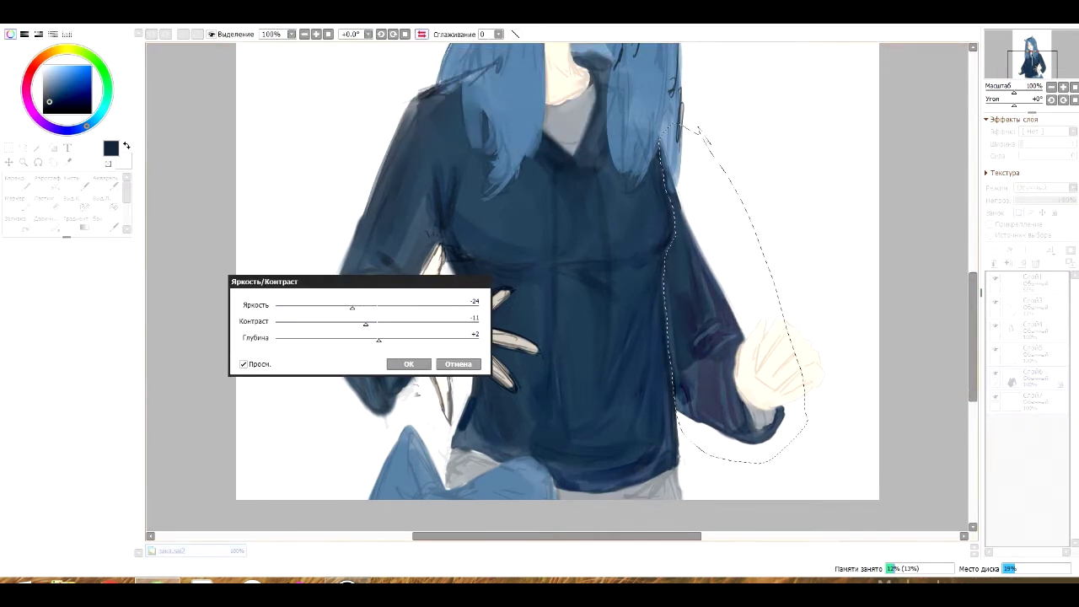
pyautogui.click(408, 364)
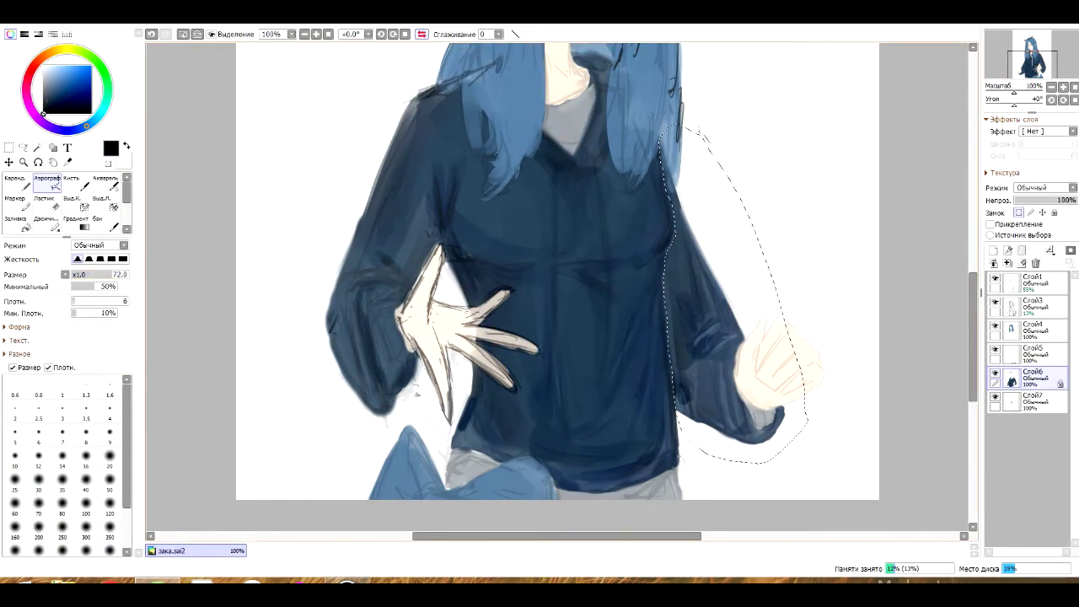
# Clear the selection around the sleeve and mirror the canvas view horizontally
pyautogui.press('c')
pyautogui.scroll(3, 719, 348)
pyautogui.press('h')
pyautogui.scroll(-3, 719, 348)
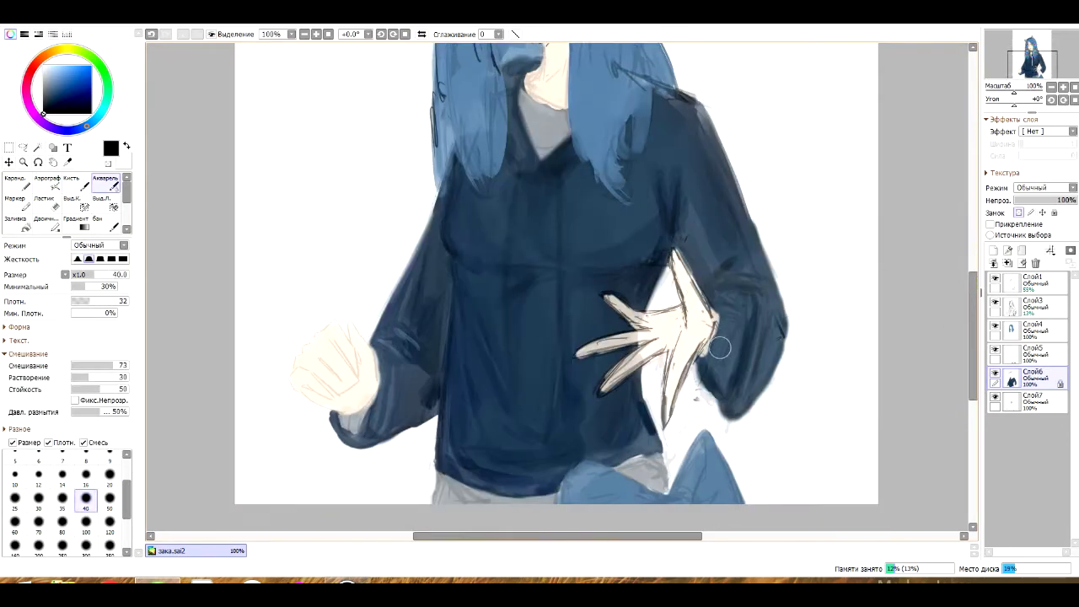
# Blend the underside of the sleeve by the closed hand with a sampled dark grey-blue, reducing the brush to size 10
pyautogui.press('b')
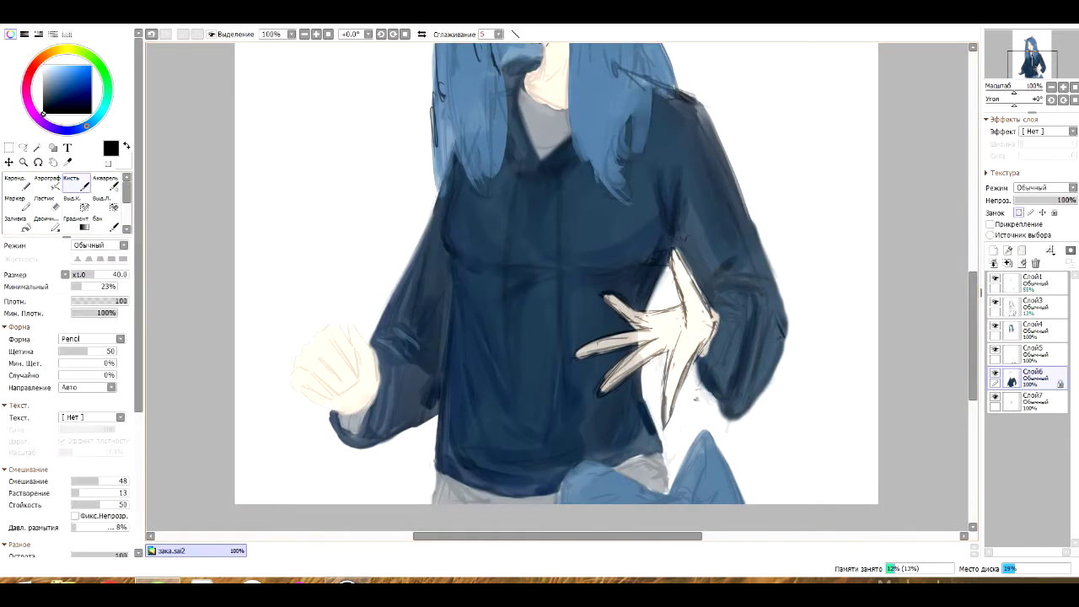
pyautogui.keyDown('alt'); pyautogui.click(423, 400); pyautogui.keyUp('alt')
pyautogui.scroll(3, 423, 400)
pyautogui.press('[')
pyautogui.press('[')
pyautogui.press('[')
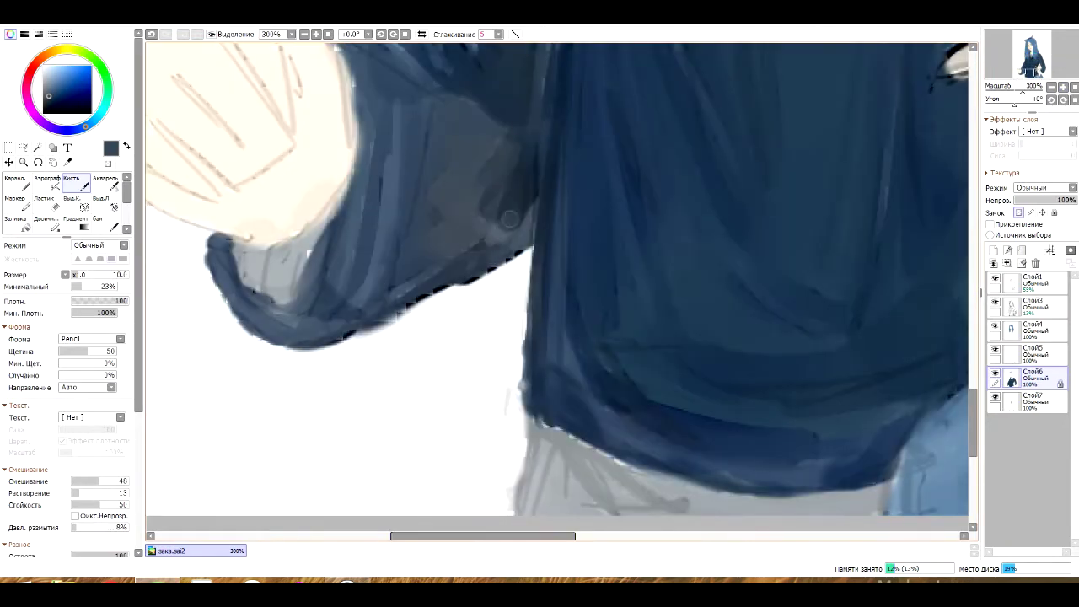
# Shade the lower sleeve between the closed hand and the torso with sampled dark blues, using the Marker at size 20
pyautogui.scroll(-4, 285, 434)
pyautogui.scroll(2, 285, 435)
pyautogui.press('m')
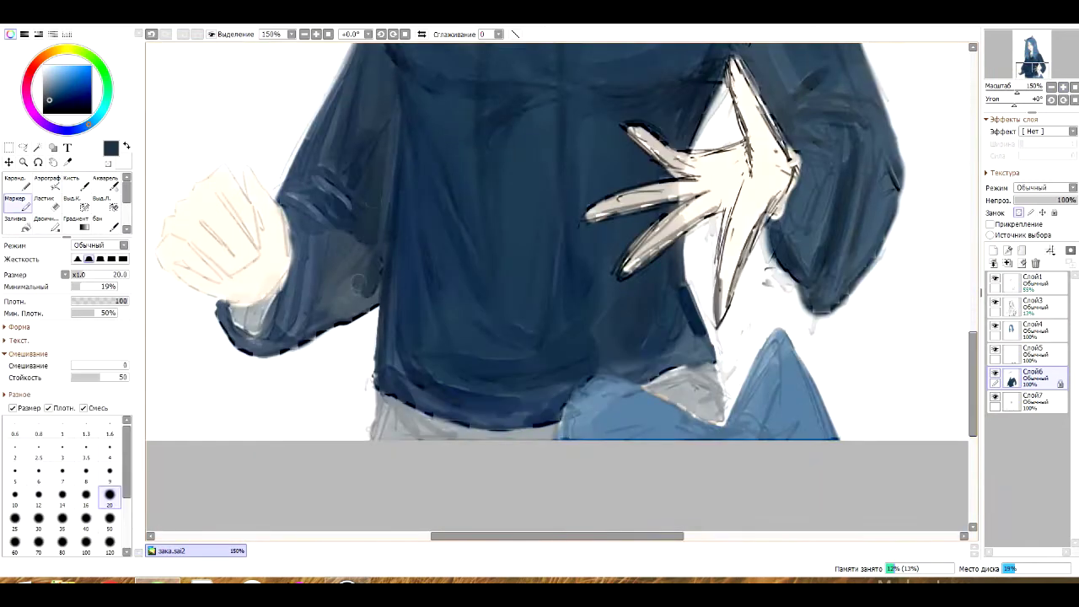
pyautogui.moveTo(325, 249)
pyautogui.mouseDown()
pyautogui.moveTo(341, 319)
pyautogui.moveTo(376, 310)
pyautogui.mouseUp()
pyautogui.keyDown('alt'); pyautogui.click(362, 291); pyautogui.keyUp('alt')
pyautogui.moveTo(361, 274); pyautogui.dragTo(376, 301)
pyautogui.keyDown('alt'); pyautogui.click(367, 286); pyautogui.keyUp('alt')
pyautogui.hotkey('ctrl', 'z')
pyautogui.moveTo(346, 244); pyautogui.dragTo(371, 304)
pyautogui.moveTo(367, 219); pyautogui.dragTo(376, 308)
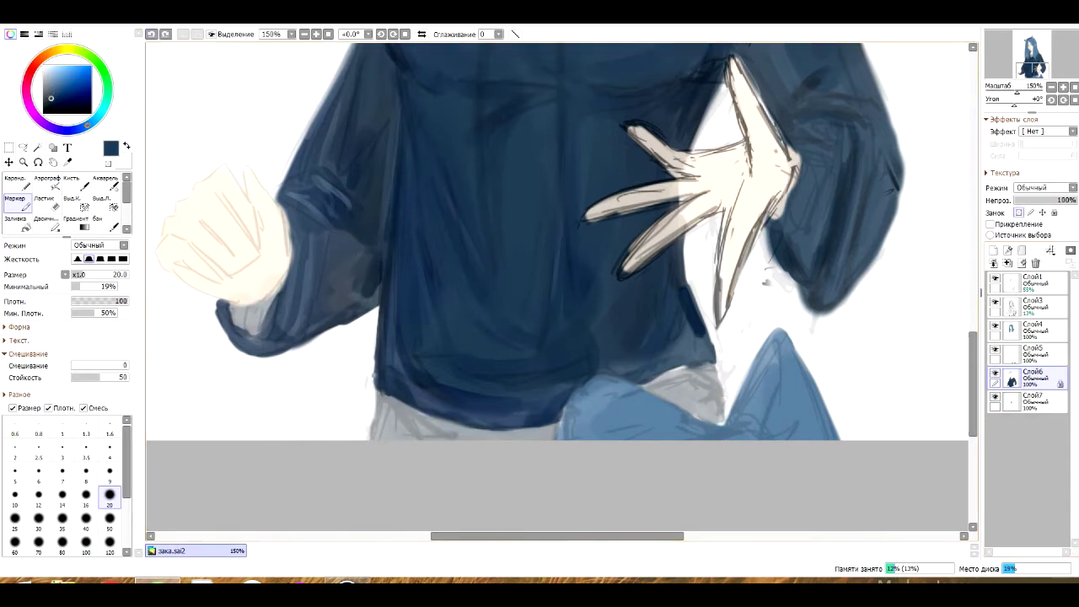
pyautogui.scroll(2, 557, 287)
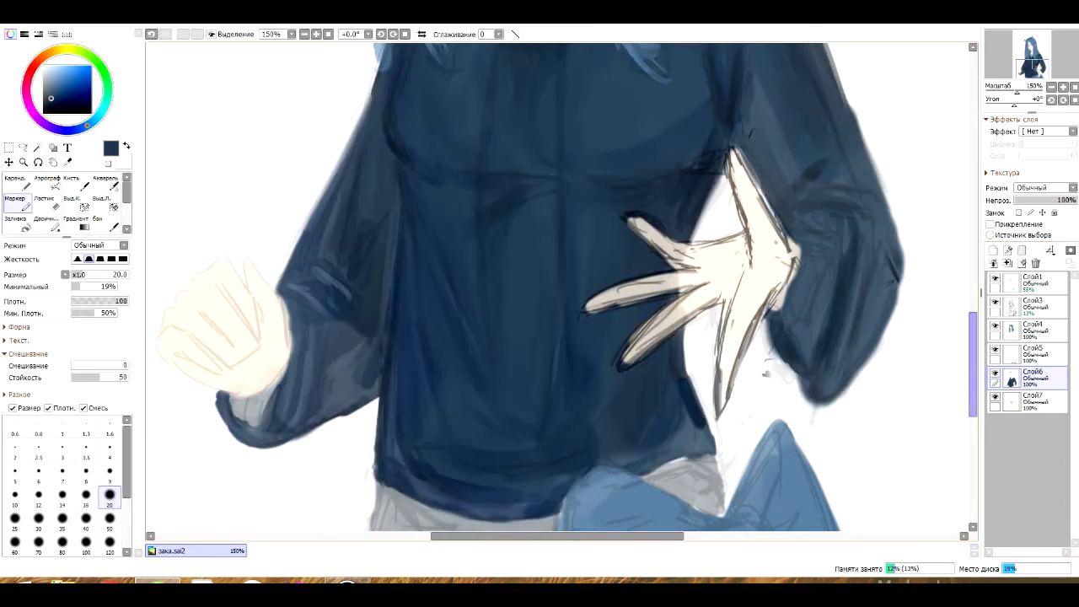
# Clean up the lower edge of the sleeve by the closed hand with the Eraser at size 11 and the Pencil at size 3
pyautogui.scroll(-2, 557, 287)
pyautogui.press('e')
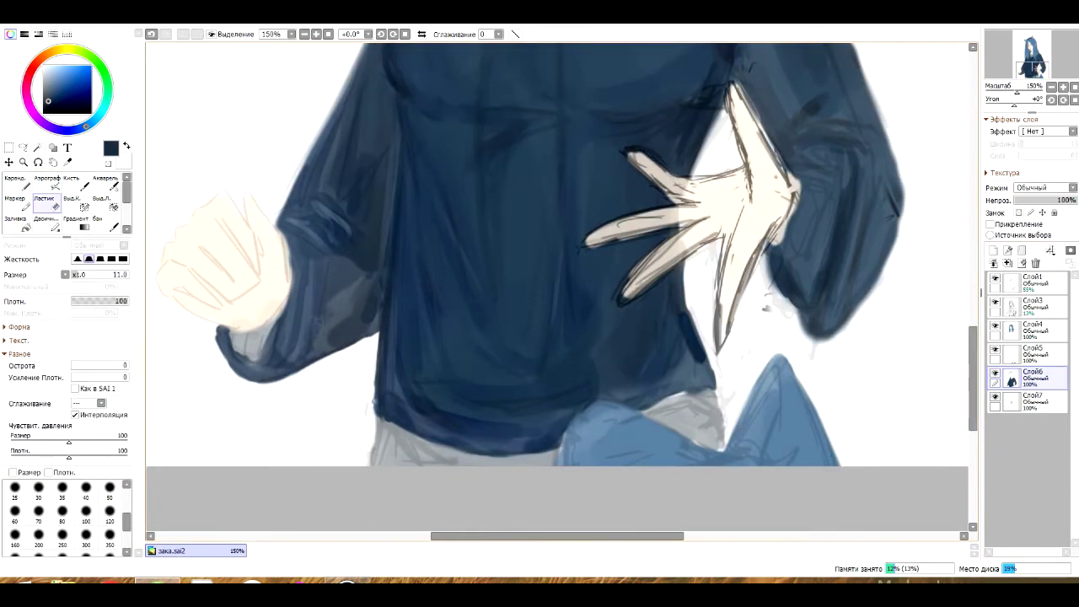
pyautogui.press('n')
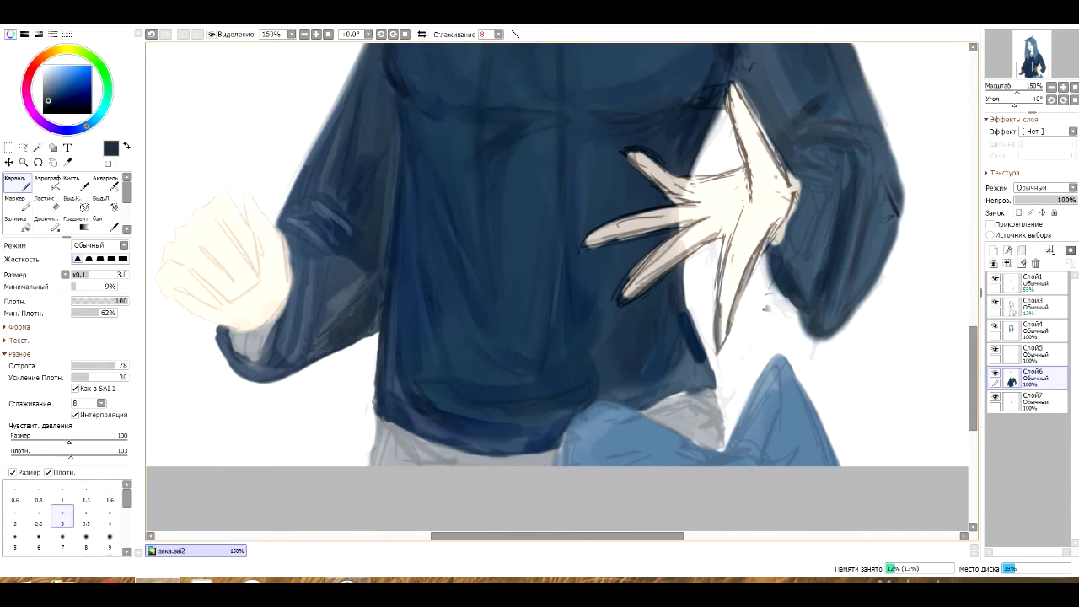
pyautogui.scroll(3, 557, 286)
pyautogui.scroll(-1, 557, 287)
pyautogui.scroll(-3, 557, 287)
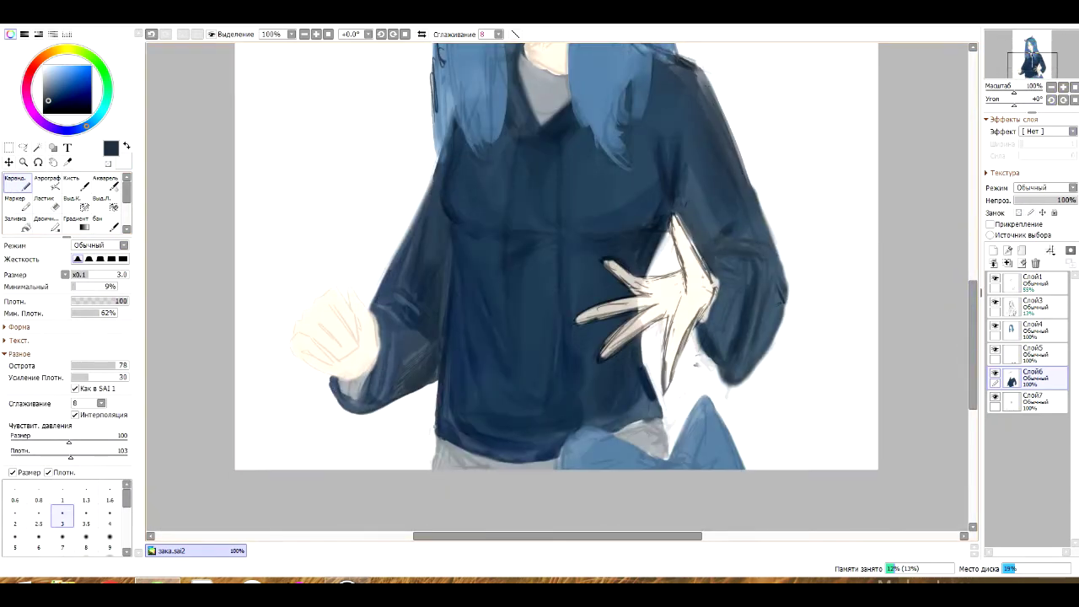
# Model the chest with grey-blue highlights and darker blue strokes near the armpit, using the Brush at size 50
pyautogui.press('b')
pyautogui.scroll(3, 556, 287)
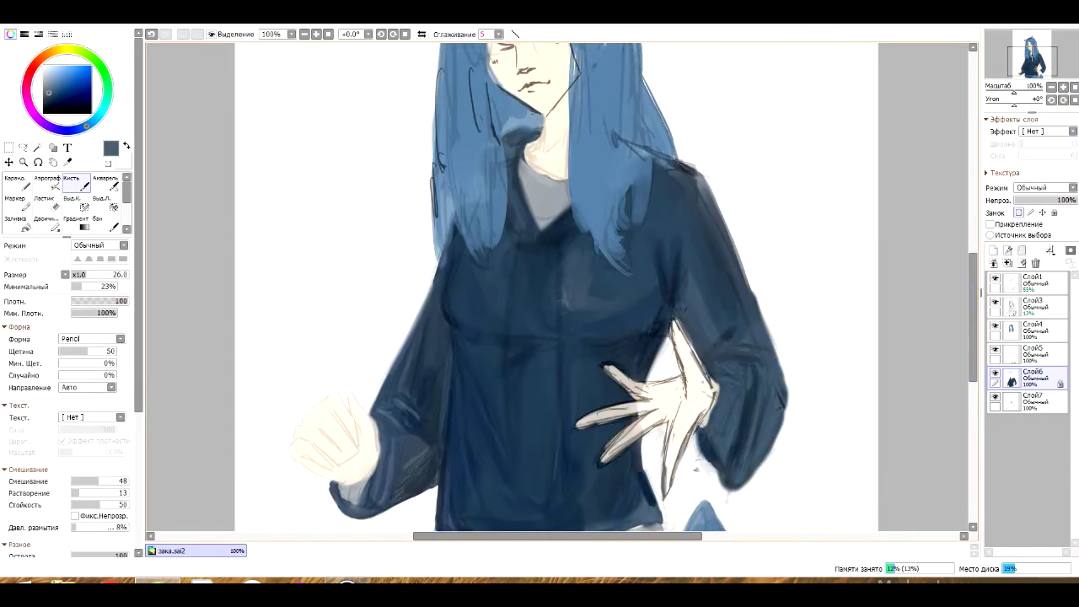
pyautogui.moveTo(793, 187); pyautogui.dragTo(843, 337)
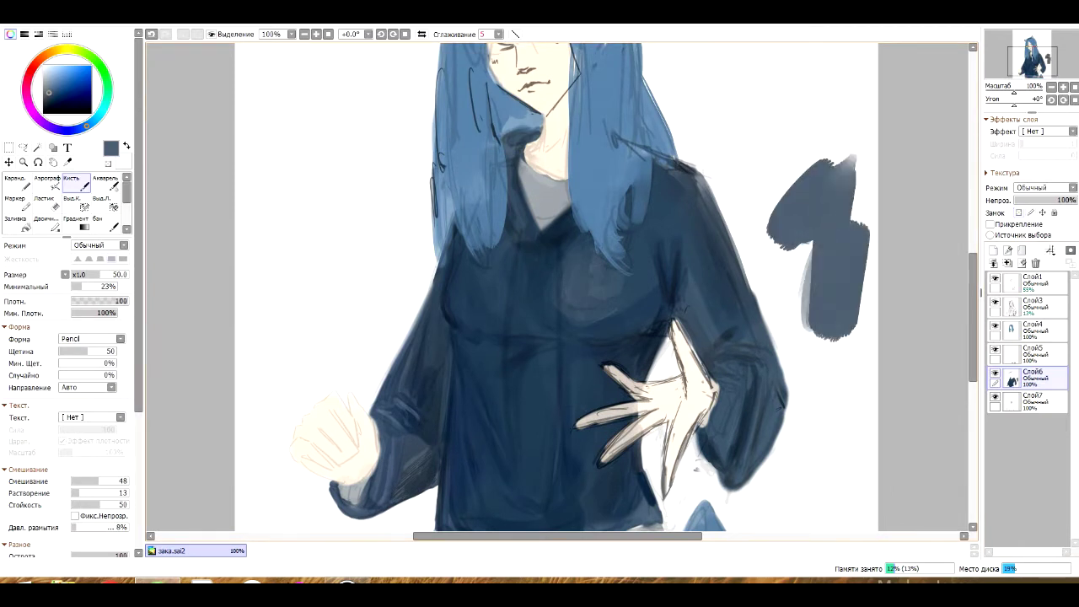
pyautogui.hotkey('ctrl', 'z')
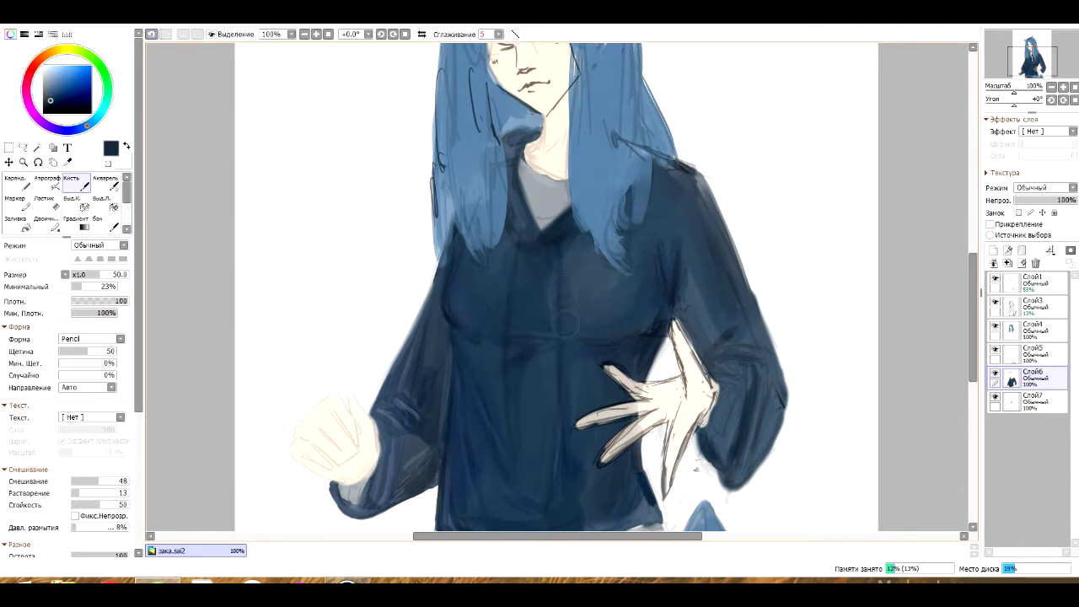
pyautogui.moveTo(637, 239); pyautogui.dragTo(666, 286)
# Darken the sleeve above the open hand with near-black blue at brush size 35 and hide the sketch layer Слой3
pyautogui.scroll(-3, 690, 202)
pyautogui.press('[')
pyautogui.press('[')
pyautogui.press('[')
pyautogui.keyDown('alt'); pyautogui.click(691, 203); pyautogui.keyUp('alt')
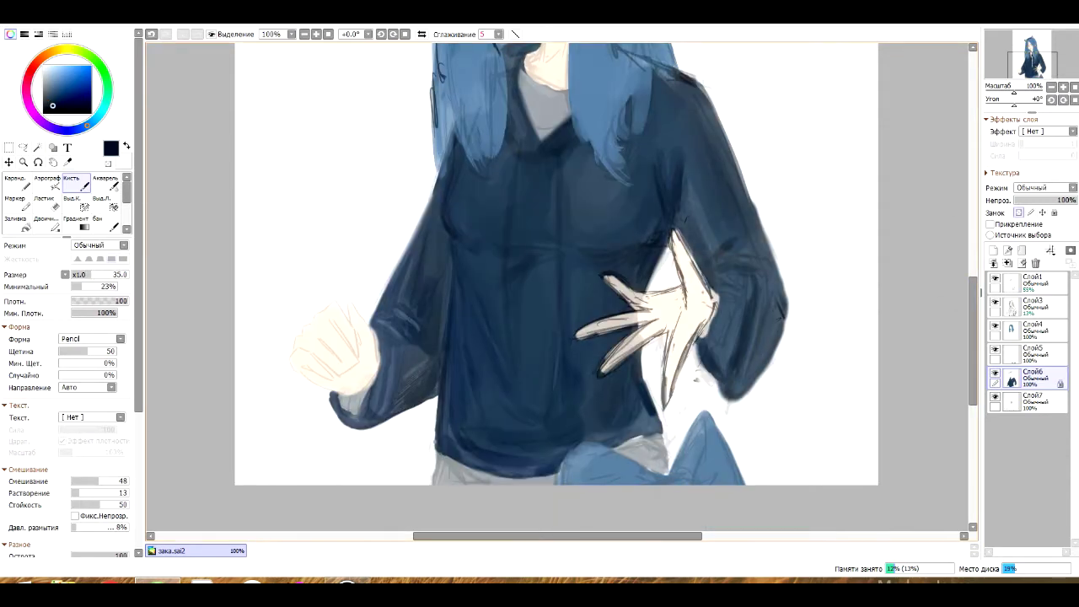
pyautogui.moveTo(691, 203); pyautogui.dragTo(780, 291)
pyautogui.click(996, 302)
pyautogui.scroll(1, 556, 286)
pyautogui.moveTo(712, 300)
pyautogui.mouseDown()
pyautogui.moveTo(742, 321)
pyautogui.moveTo(746, 404)
pyautogui.mouseUp()
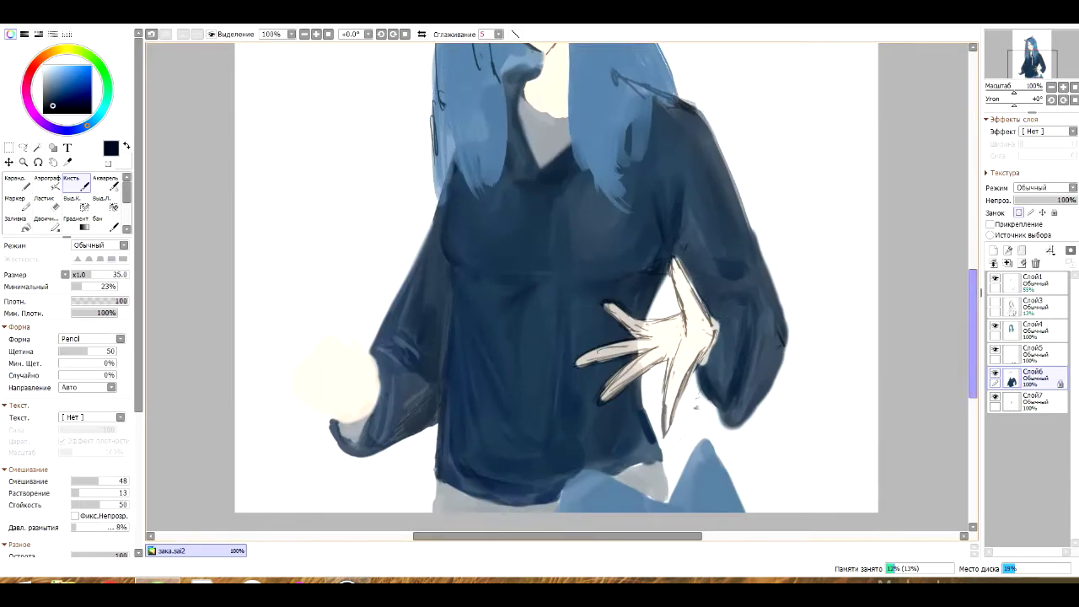
# Deepen the shadows along the outer edge and elbow of the sleeve by the open hand, undoing the last unwanted strokes
pyautogui.moveTo(704, 211); pyautogui.dragTo(729, 261)
pyautogui.moveTo(726, 164); pyautogui.dragTo(772, 333)
pyautogui.moveTo(738, 316); pyautogui.dragTo(780, 421)
pyautogui.moveTo(759, 291); pyautogui.dragTo(774, 338)
pyautogui.moveTo(687, 165); pyautogui.dragTo(712, 219)
pyautogui.hotkey('ctrl', 'z')
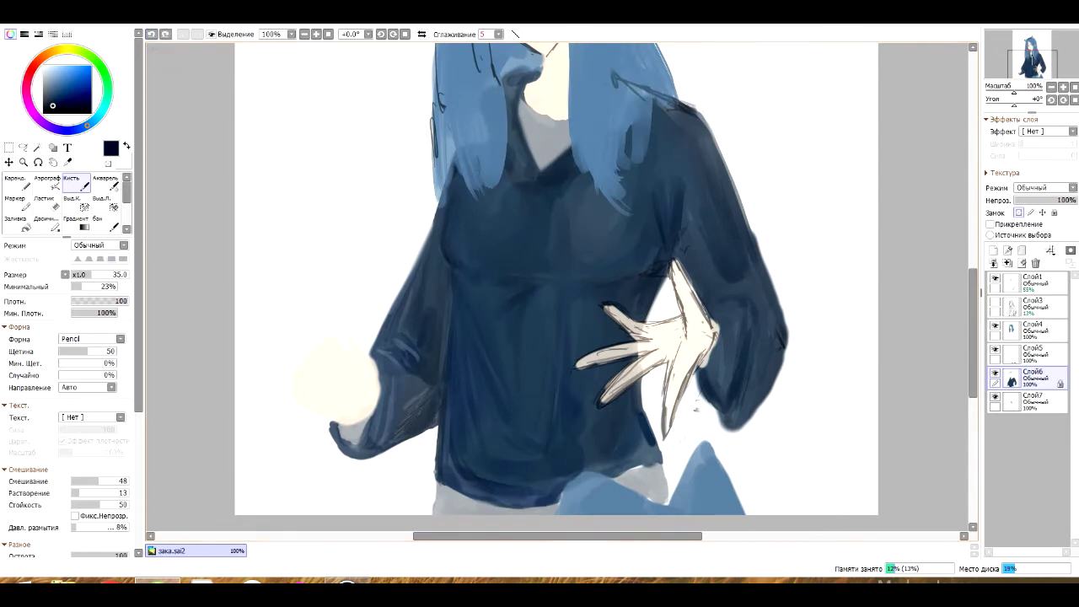
pyautogui.hotkey('ctrl', 'z')
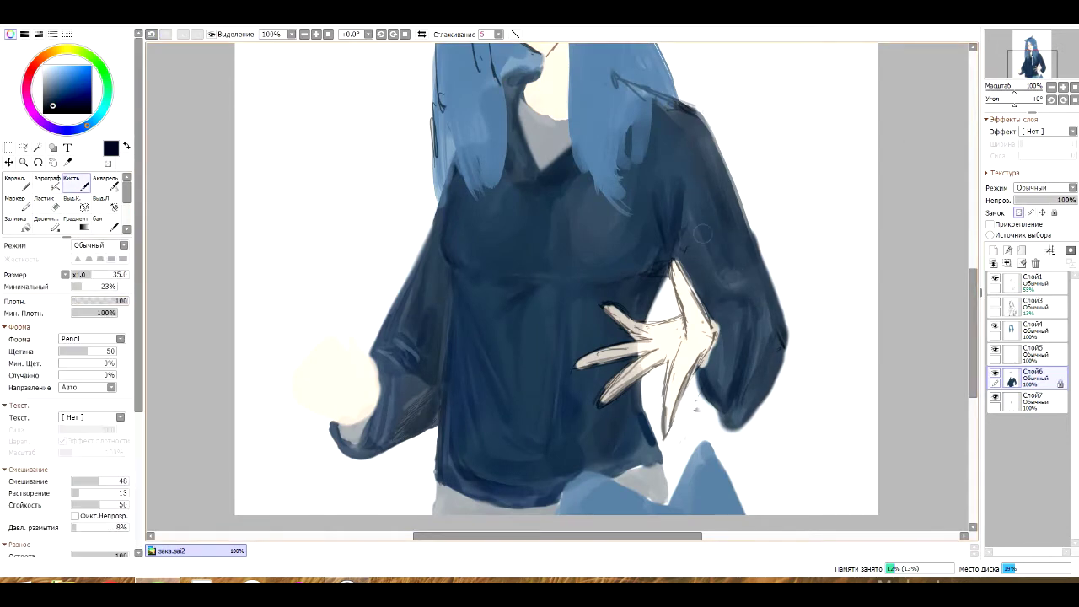
# Trim the outer edge of the cuff below the closed hand with the Eraser at size 16
pyautogui.press('c')
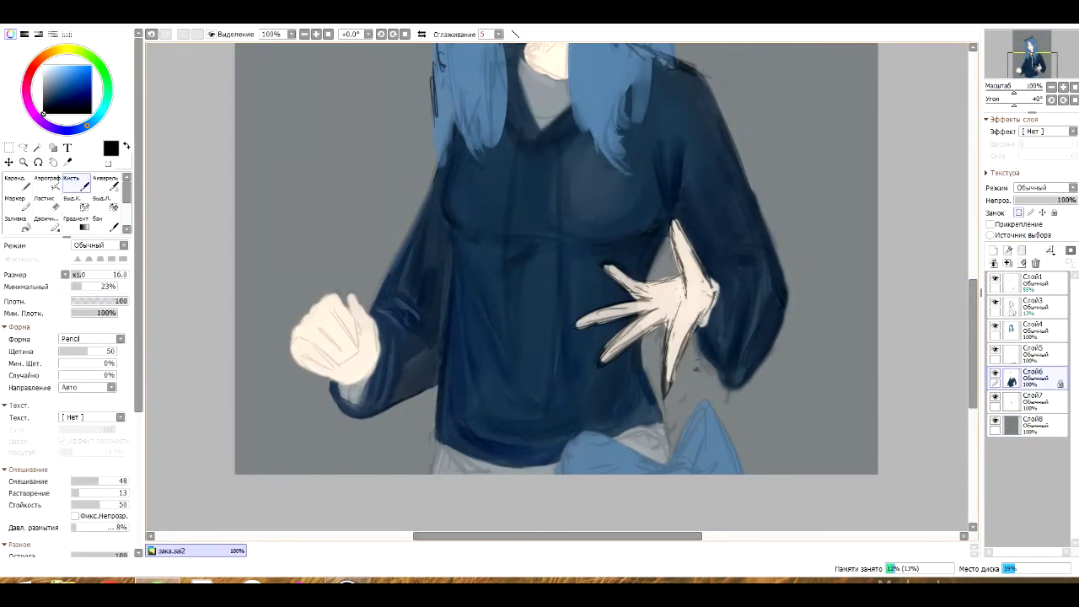
pyautogui.hotkey('ctrl', '+')
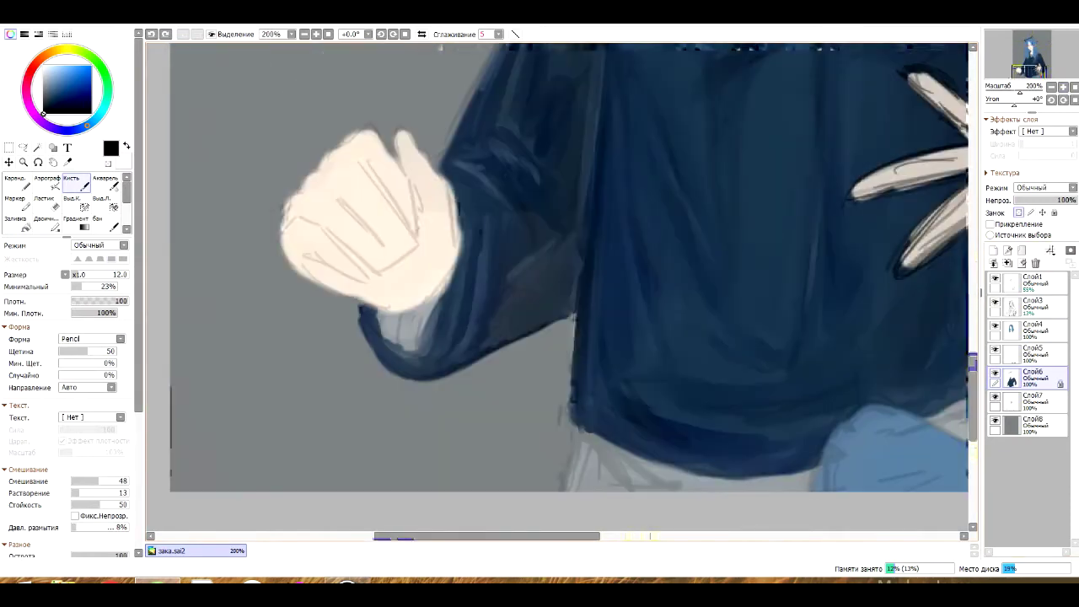
pyautogui.press('e')
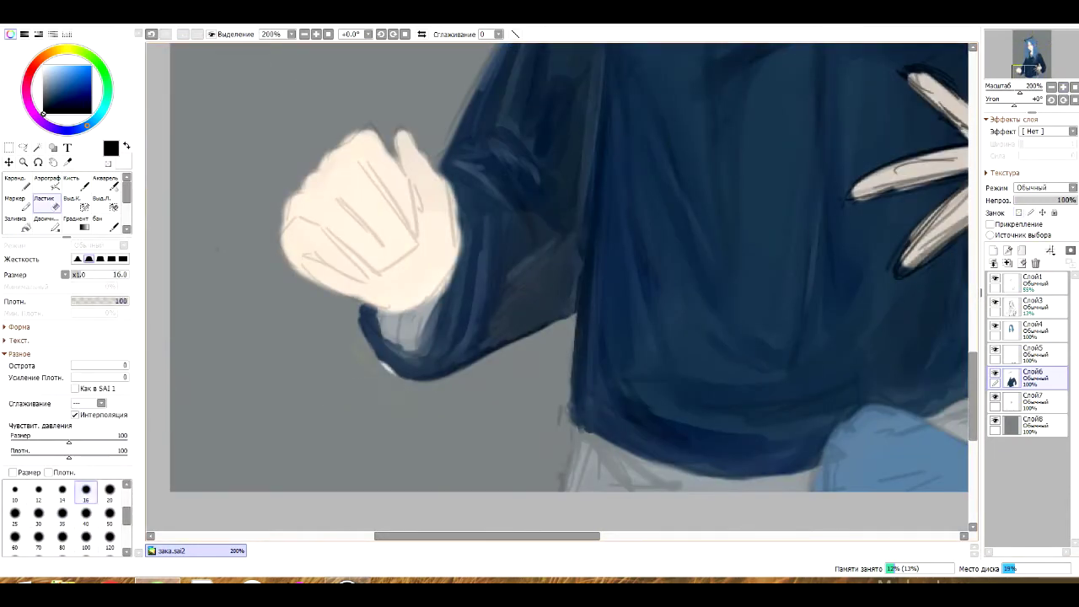
pyautogui.scroll(2, 573, 287)
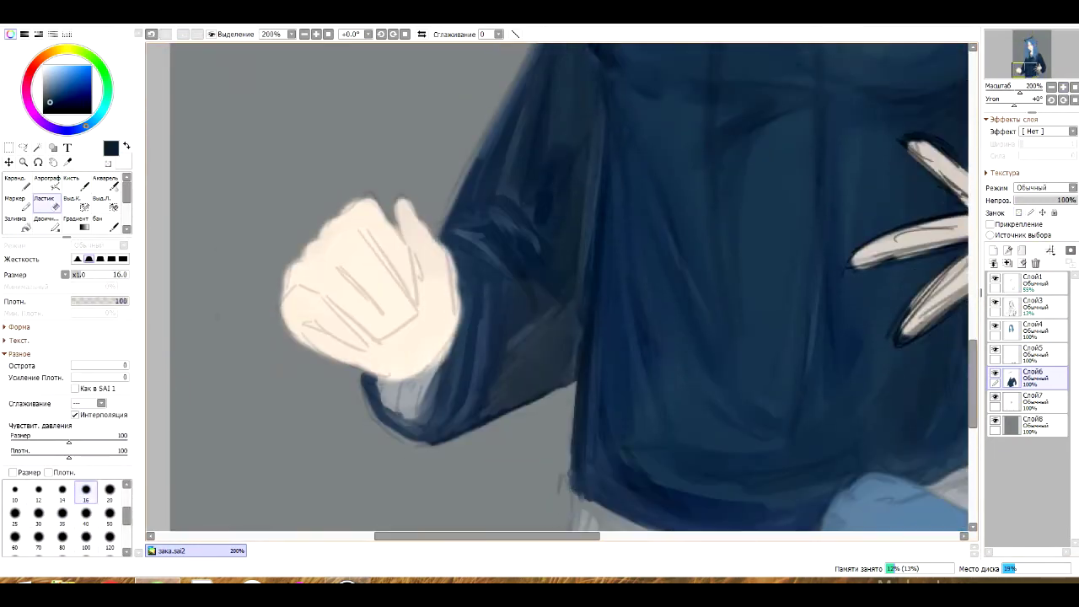
# Cover the lighter patches on the lower sleeve by the closed hand with dark blue, using the Marker at size 20
pyautogui.press('b')
pyautogui.moveTo(514, 324); pyautogui.dragTo(557, 379)
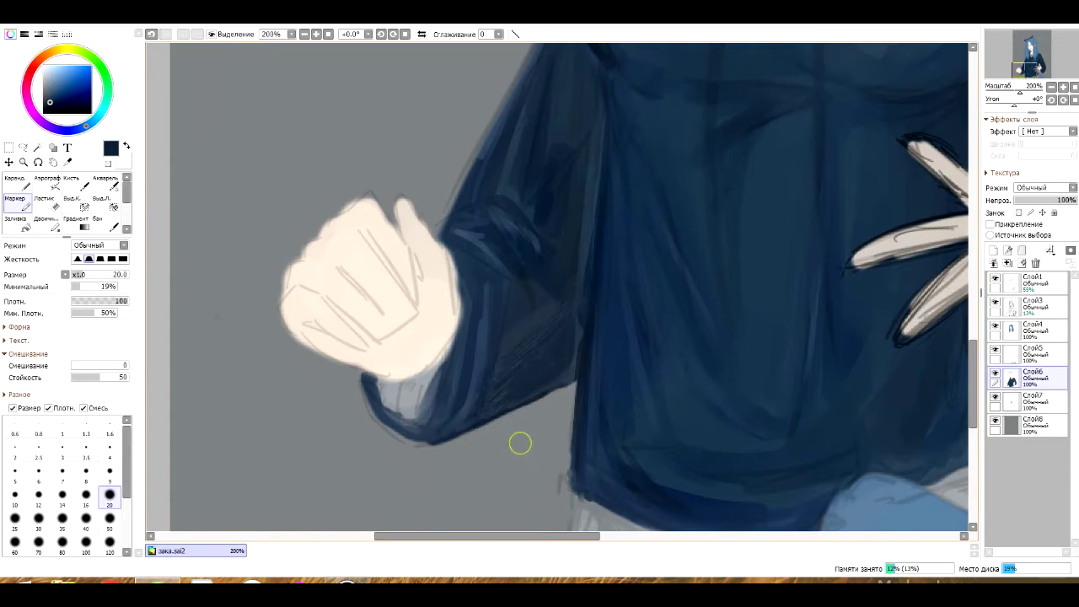
pyautogui.moveTo(552, 313)
pyautogui.mouseDown()
pyautogui.moveTo(493, 396)
pyautogui.moveTo(511, 312)
pyautogui.moveTo(531, 390)
pyautogui.moveTo(531, 303)
pyautogui.mouseUp()
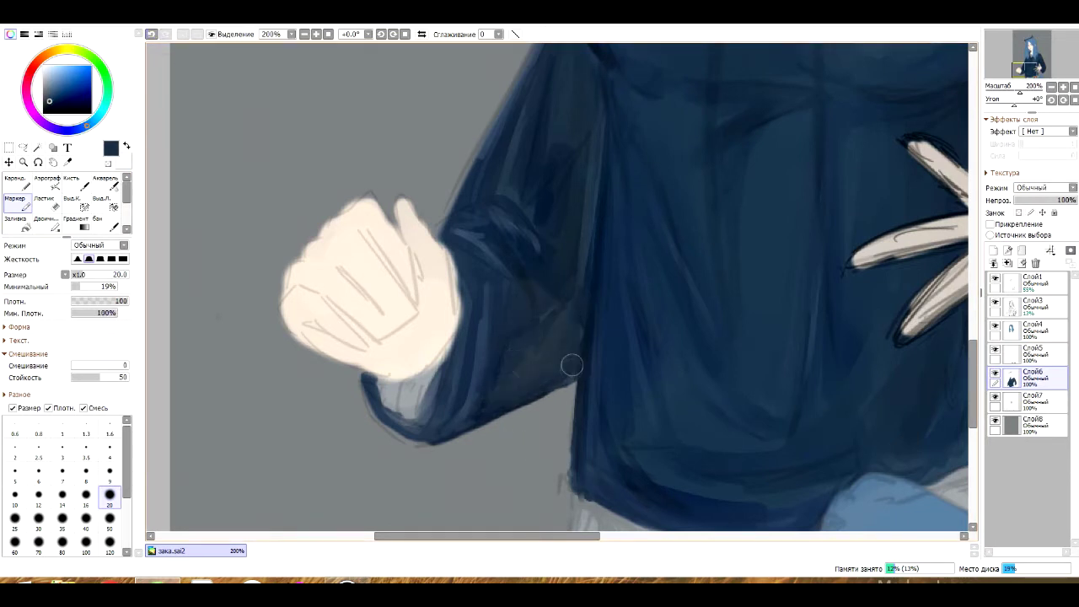
pyautogui.moveTo(516, 354); pyautogui.dragTo(505, 282)
# Paint a near-black vertical fold in the sleeve beside the closed hand with the Brush at size 12
pyautogui.press('b')
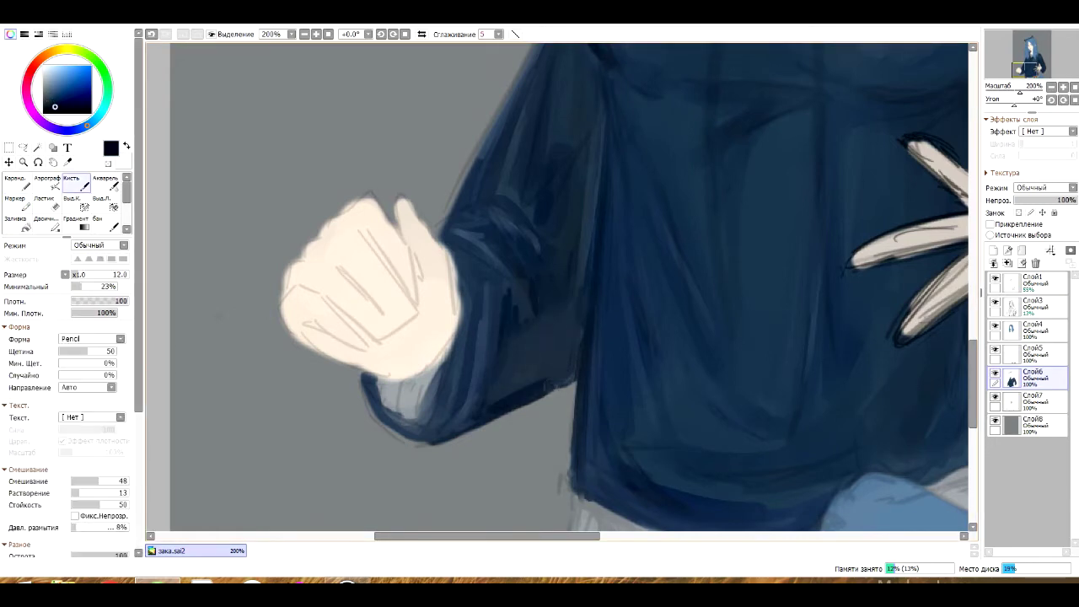
pyautogui.scroll(3, 556, 286)
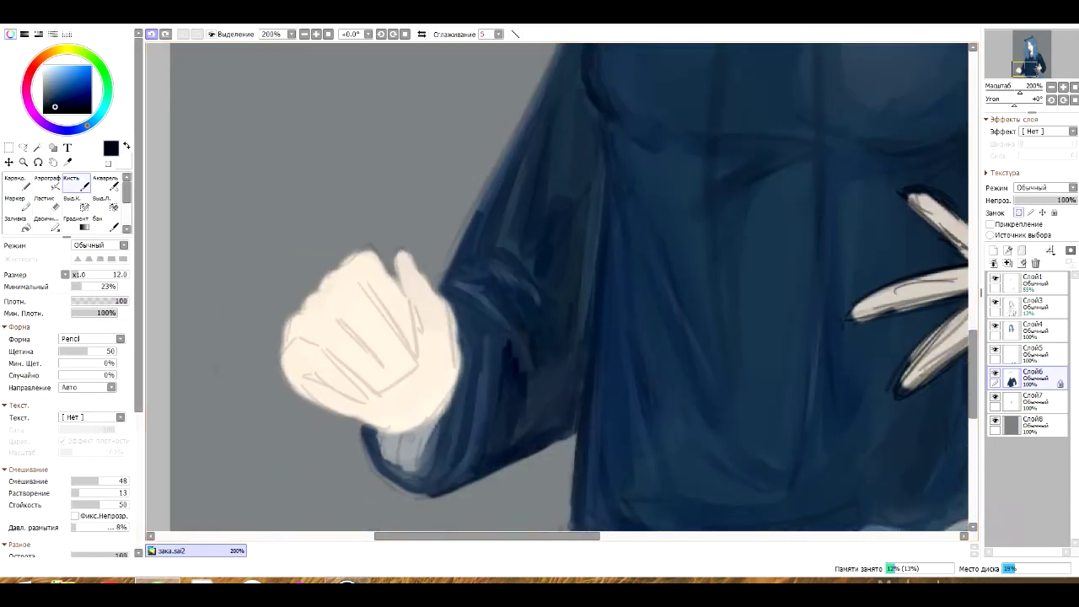
pyautogui.keyDown('alt'); pyautogui.click(504, 344); pyautogui.keyUp('alt')
pyautogui.moveTo(506, 346); pyautogui.dragTo(511, 426)
# Refine the folds near the closed hand's cuff with a sampled dark blue at brush size 8 and rotate the canvas to -22.5°
pyautogui.scroll(-3, 556, 287)
pyautogui.press('[')
pyautogui.press('[')
pyautogui.press('[')
pyautogui.keyDown('alt'); pyautogui.click(501, 303); pyautogui.keyUp('alt')
pyautogui.moveTo(503, 303)
pyautogui.mouseDown()
pyautogui.moveTo(497, 261)
pyautogui.moveTo(455, 236)
pyautogui.mouseUp()
pyautogui.press('Delete')
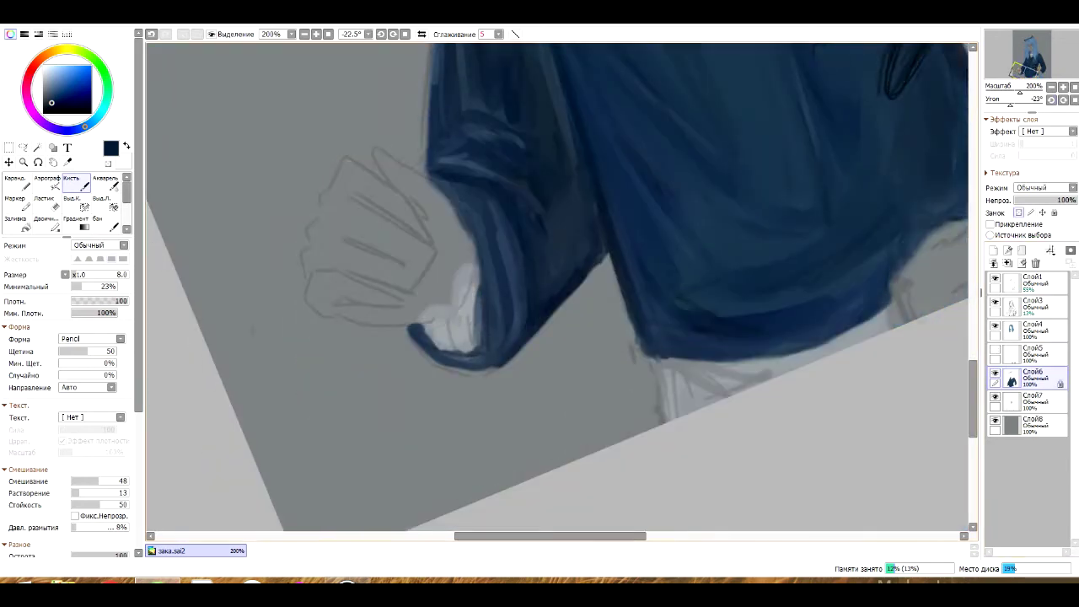
# Touch up the cuff beside the closed hand, and lasso the hoodie's torso together with the sleeve by the open hand
pyautogui.press('e')
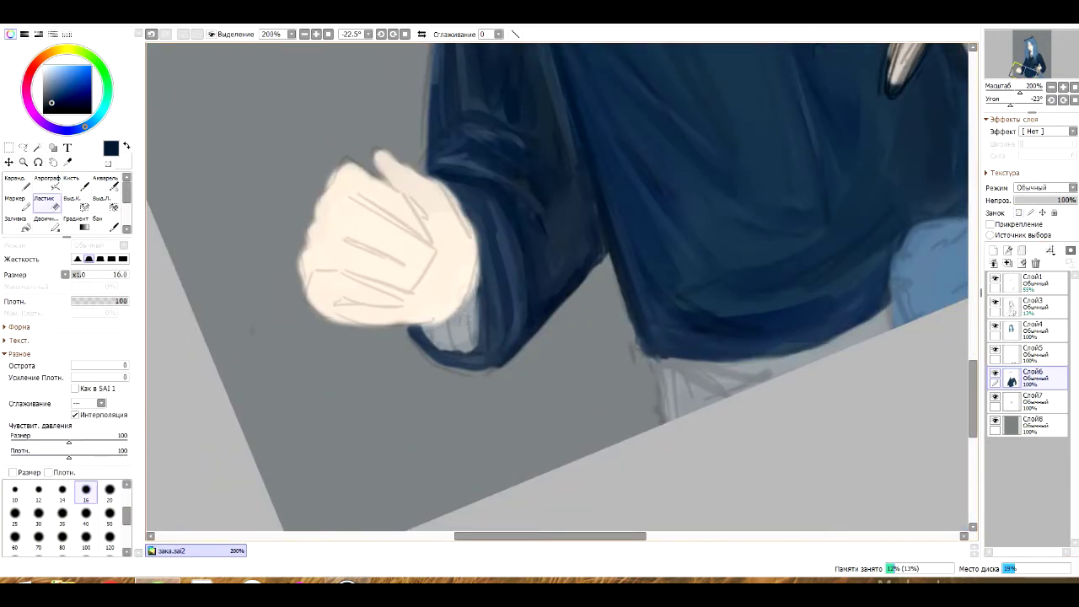
pyautogui.moveTo(479, 285); pyautogui.dragTo(465, 343)
pyautogui.moveTo(498, 221); pyautogui.dragTo(506, 331)
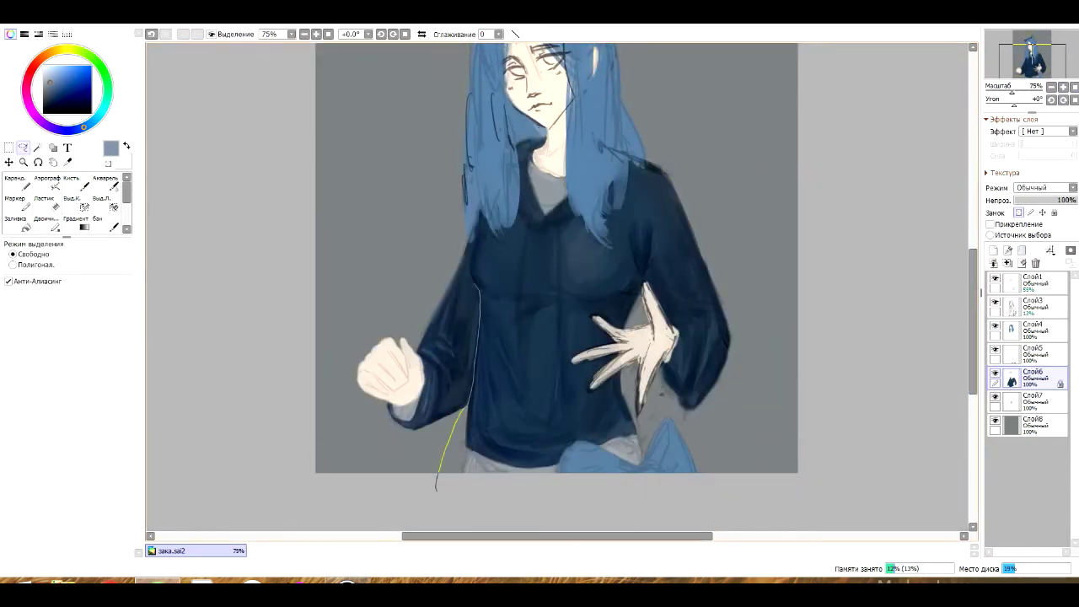
pyautogui.moveTo(436, 487); pyautogui.dragTo(666, 118)
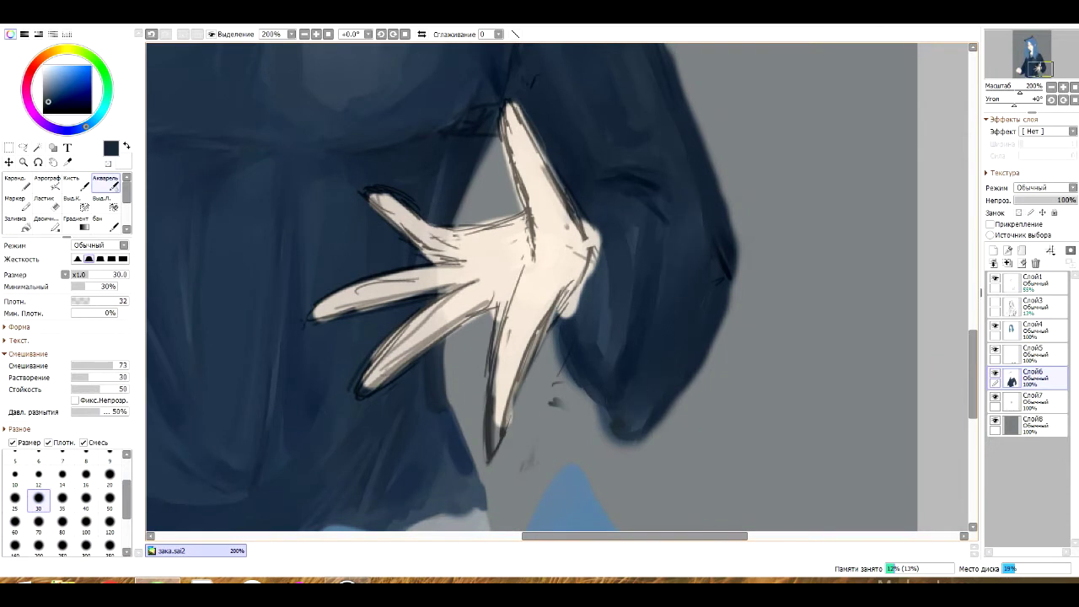
# Erase a sleeve opening around the open hand's wrist with the Eraser at size 16
pyautogui.press('e')
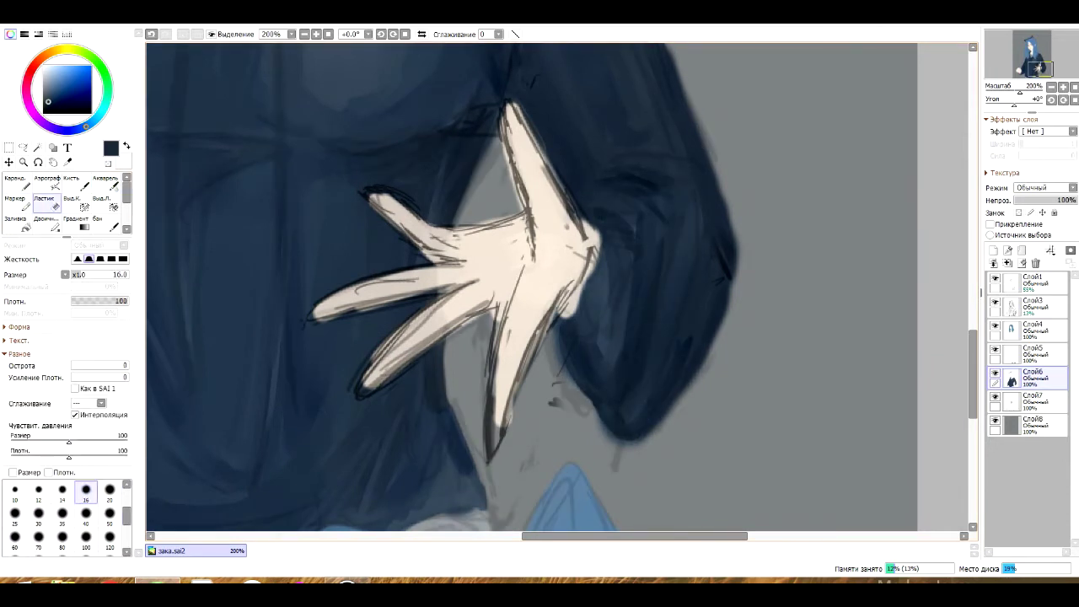
pyautogui.moveTo(609, 240); pyautogui.dragTo(591, 330)
pyautogui.moveTo(620, 282); pyautogui.dragTo(590, 364)
pyautogui.hotkey('ctrl', 'z')
pyautogui.hotkey('ctrl', 'z')
pyautogui.hotkey('ctrl', 'y')
pyautogui.scroll(3, 590, 326)
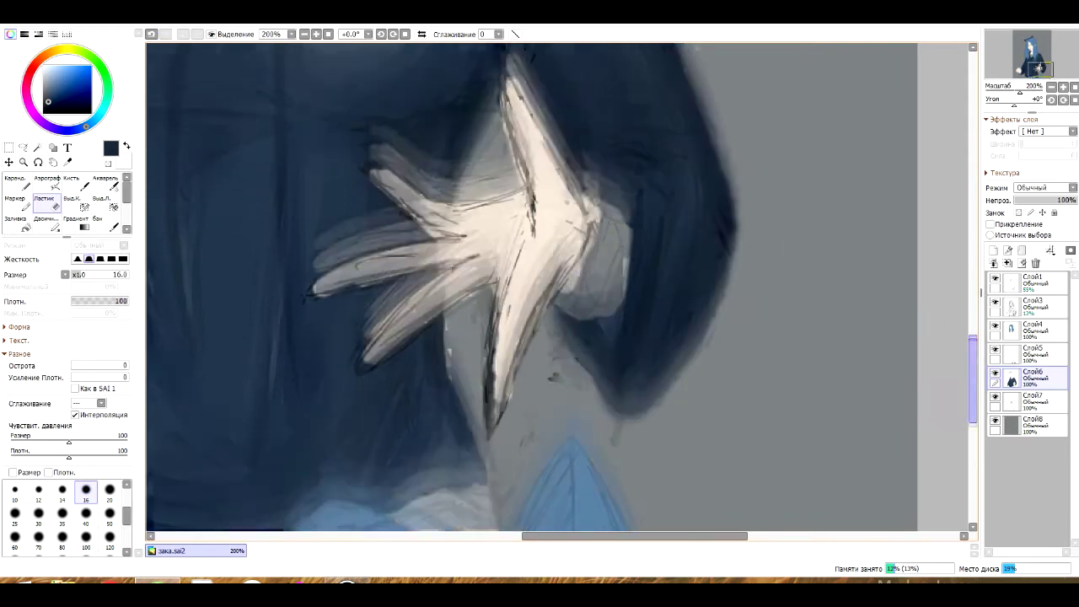
# Paint near-black and lighter blue cuff folds around the open hand's wrist at brush size 7 and hide the sketch layer Слой3
pyautogui.press('b')
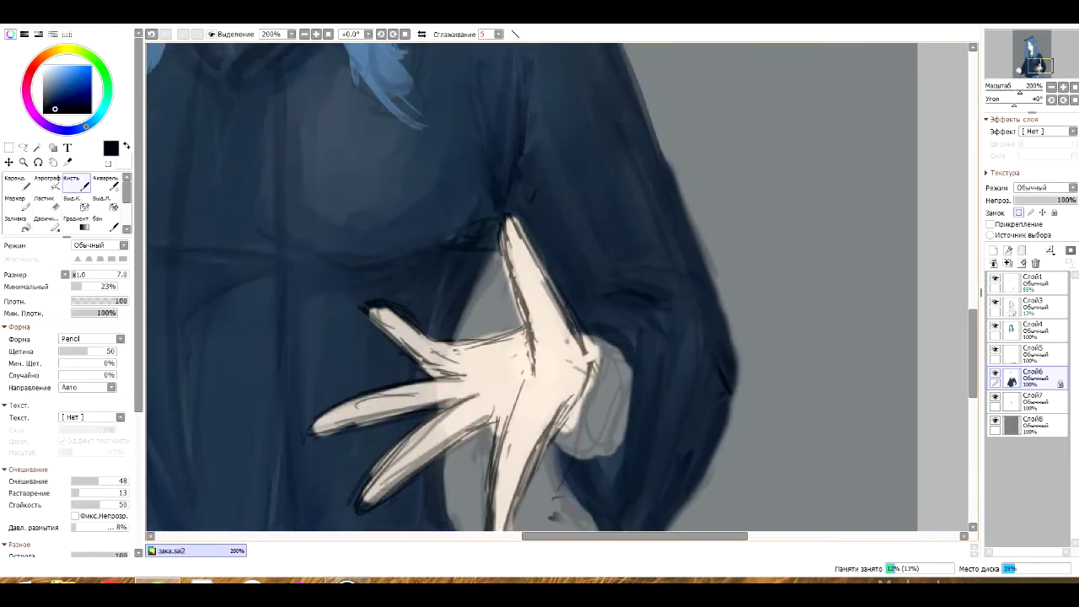
pyautogui.scroll(-2, 590, 325)
pyautogui.moveTo(622, 379); pyautogui.dragTo(596, 408)
pyautogui.keyDown('alt'); pyautogui.click(620, 369); pyautogui.keyUp('alt')
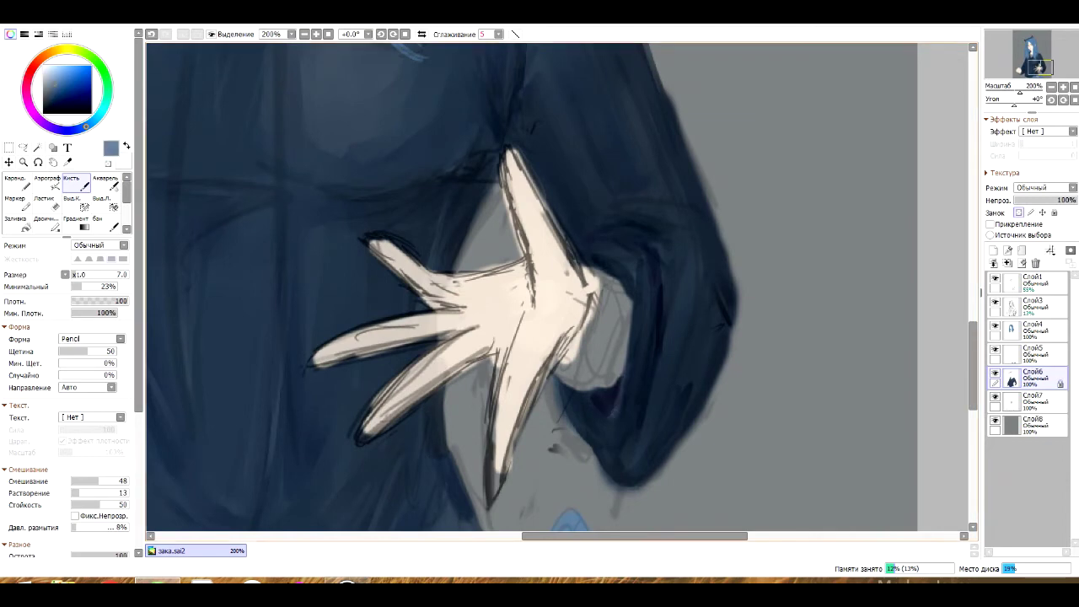
pyautogui.click(995, 302)
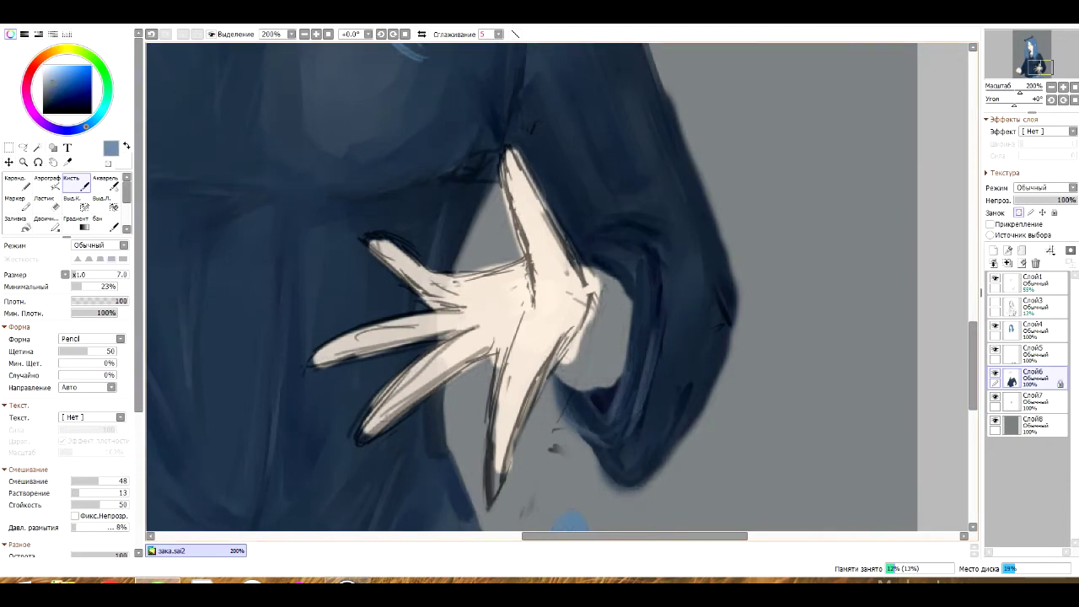
pyautogui.scroll(4, 532, 287)
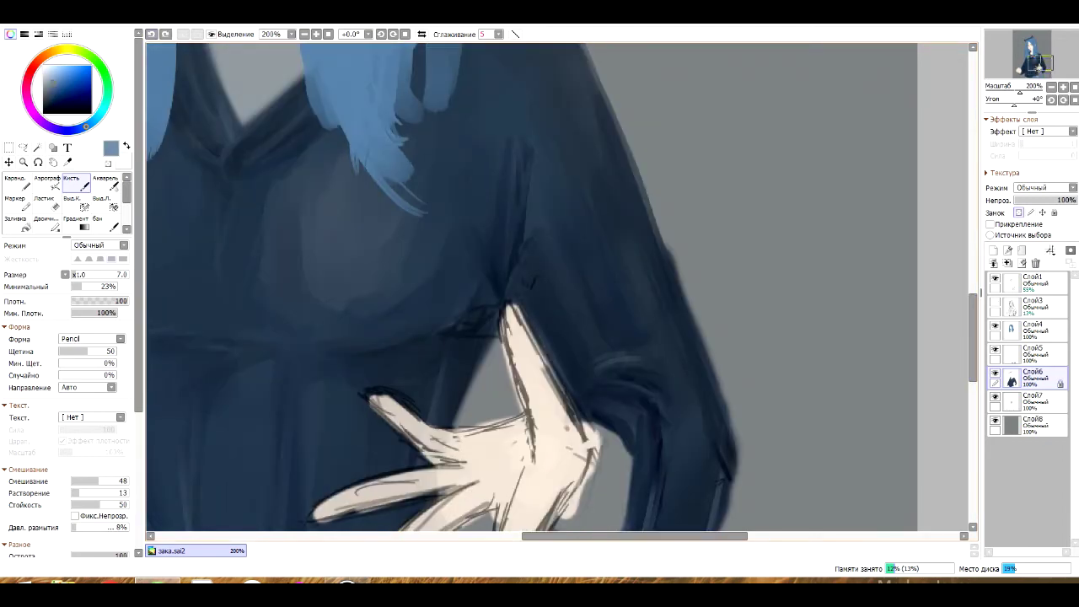
pyautogui.scroll(-3, 531, 286)
pyautogui.scroll(2, 531, 286)
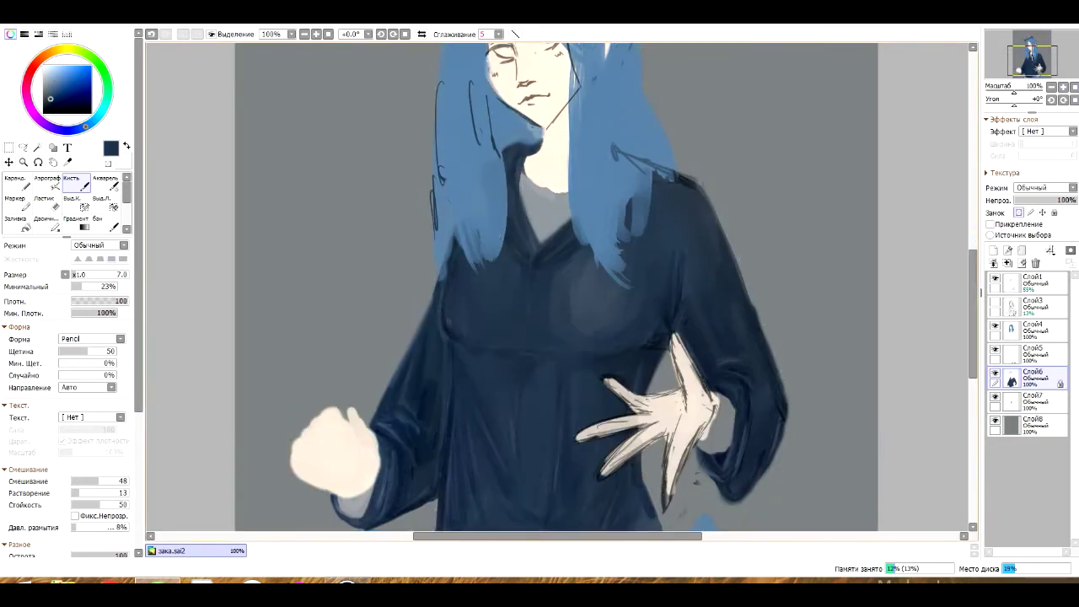
# Soften the folds on the hoodie's chest and beside the open hand's arm with near-black blue at brush size 7
pyautogui.scroll(1, 561, 287)
pyautogui.scroll(-2, 562, 286)
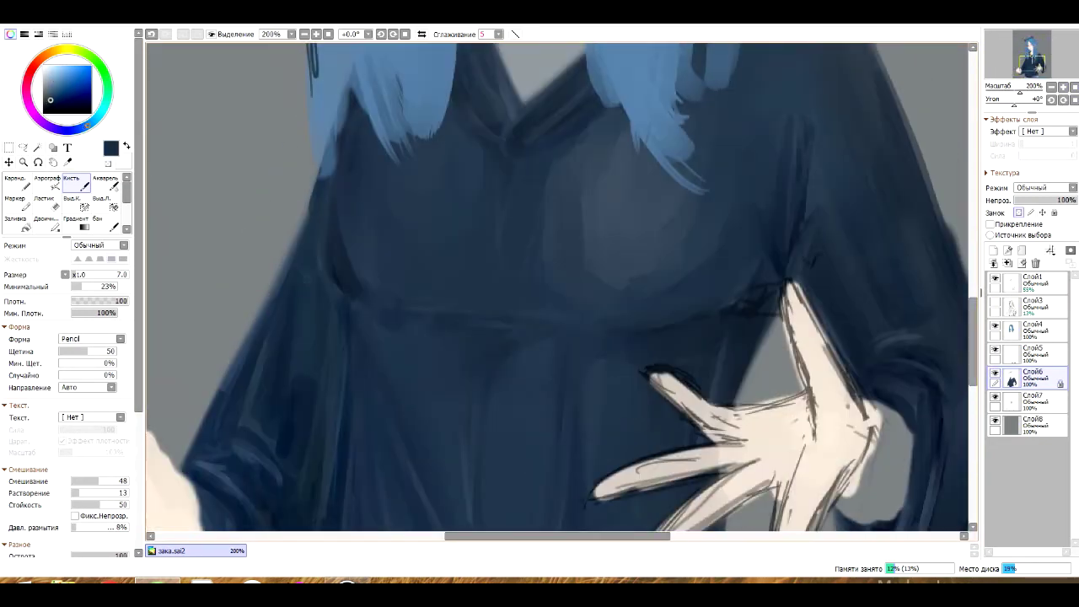
pyautogui.click(15, 201)
pyautogui.scroll(-1, 562, 286)
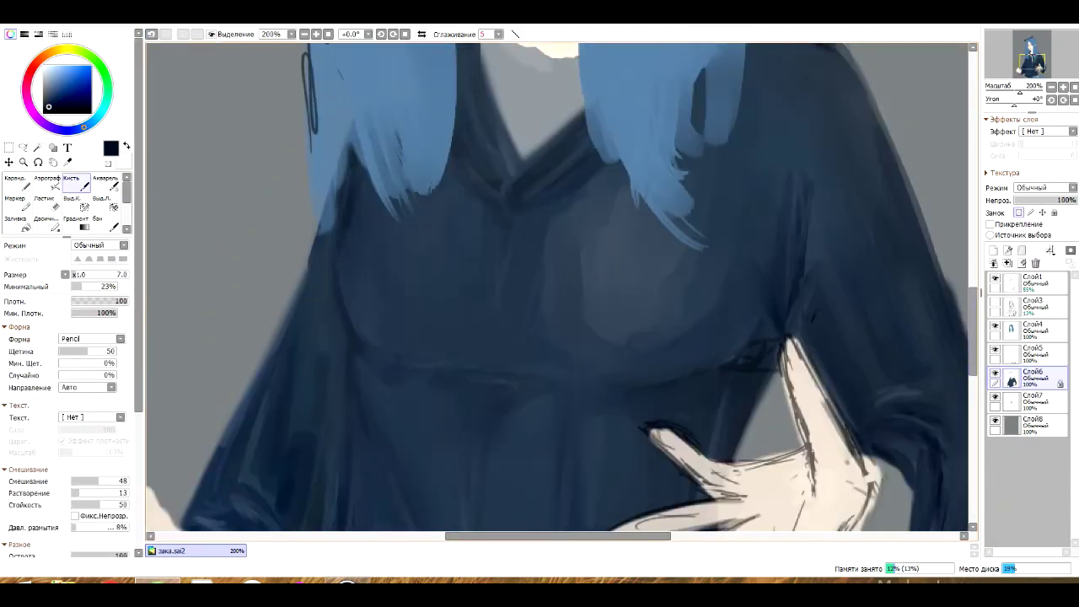
pyautogui.scroll(-1, 557, 286)
pyautogui.scroll(-4, 557, 287)
pyautogui.scroll(3, 556, 287)
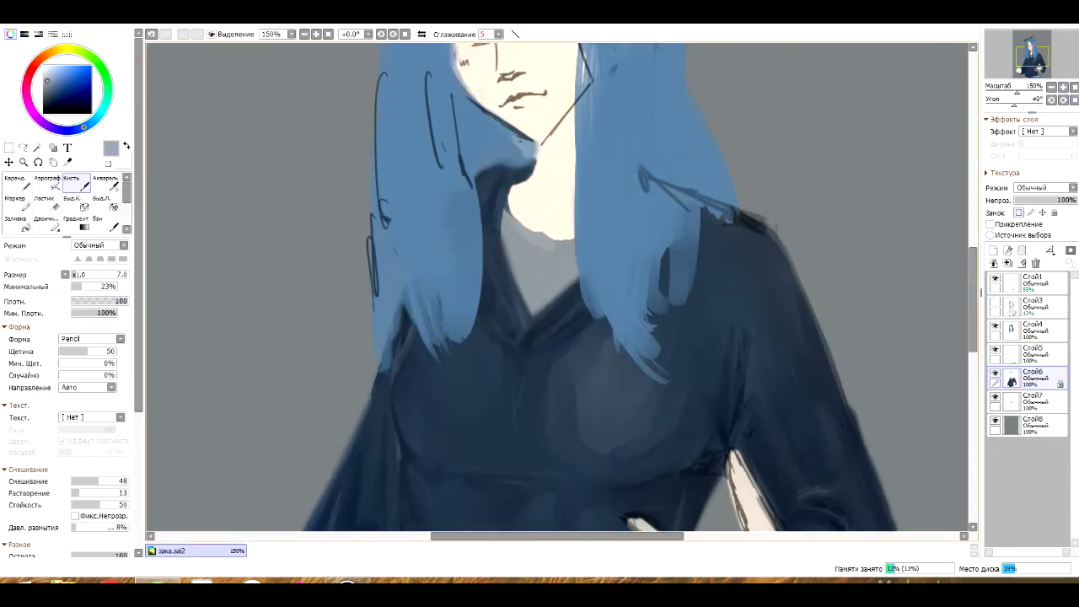
pyautogui.scroll(-3, 557, 286)
pyautogui.scroll(-2, 557, 287)
pyautogui.hscroll(5, 556, 287)
pyautogui.scroll(3, 556, 287)
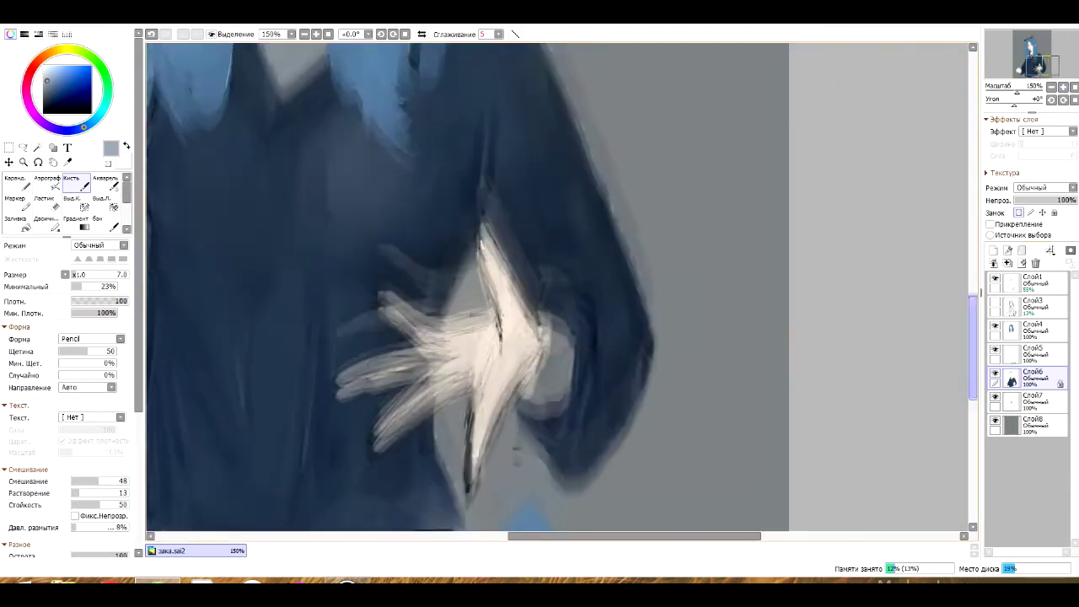
# Try the Jeans texture on the hoodie layer Слой6
pyautogui.press('e')
pyautogui.scroll(-3, 557, 287)
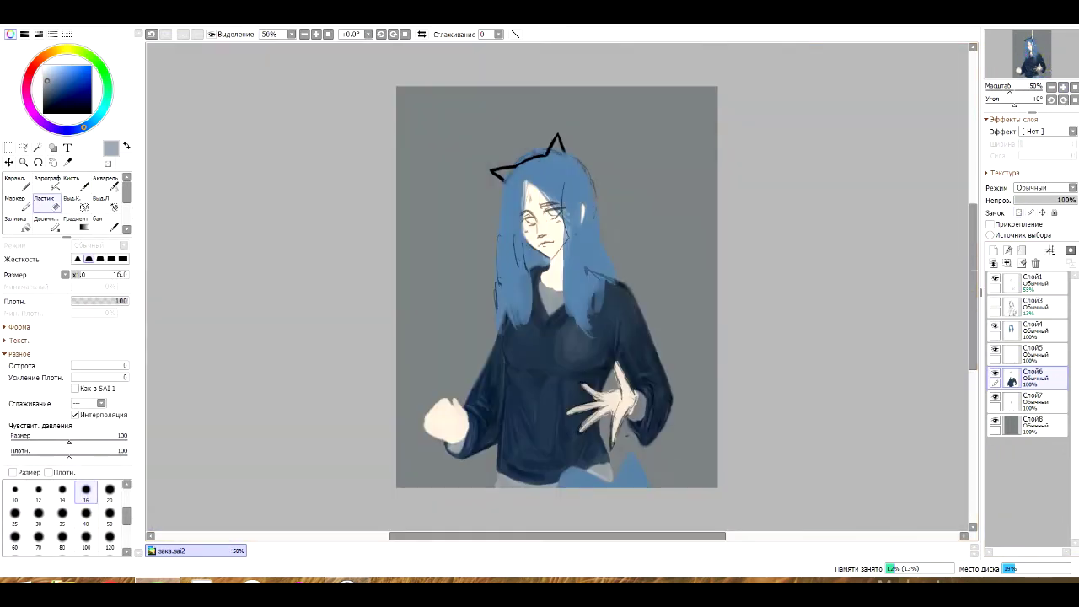
pyautogui.click(1044, 187)
pyautogui.click(1044, 187)
pyautogui.click(1044, 187)
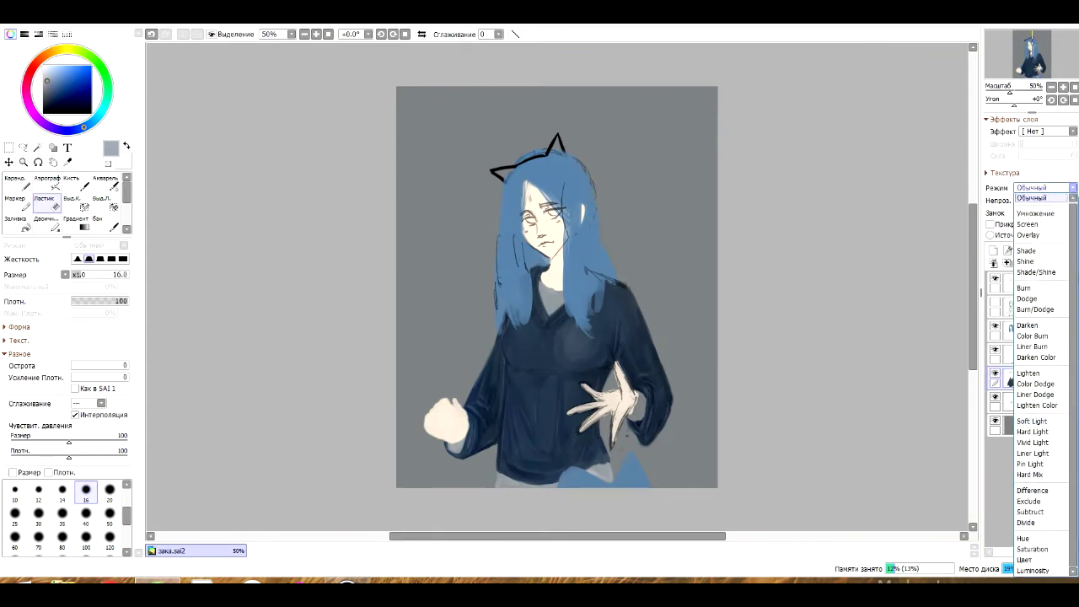
pyautogui.click(1003, 172)
pyautogui.click(1048, 184)
pyautogui.scroll(4, 556, 286)
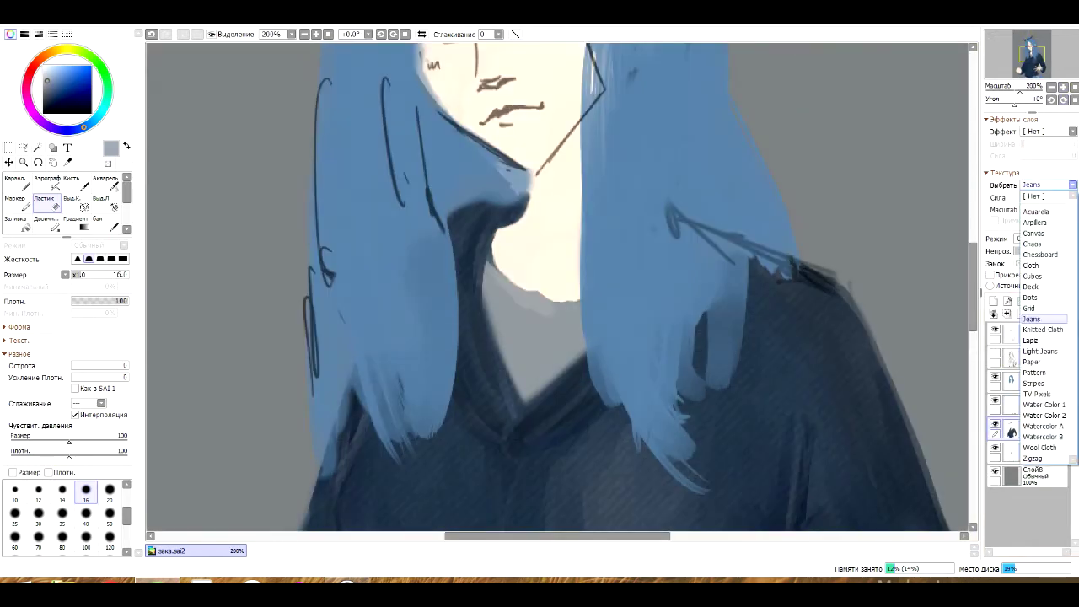
# Try the TV Pixels and Wool Cloth textures on the hoodie layer
pyautogui.click(1037, 394)
pyautogui.click(1048, 184)
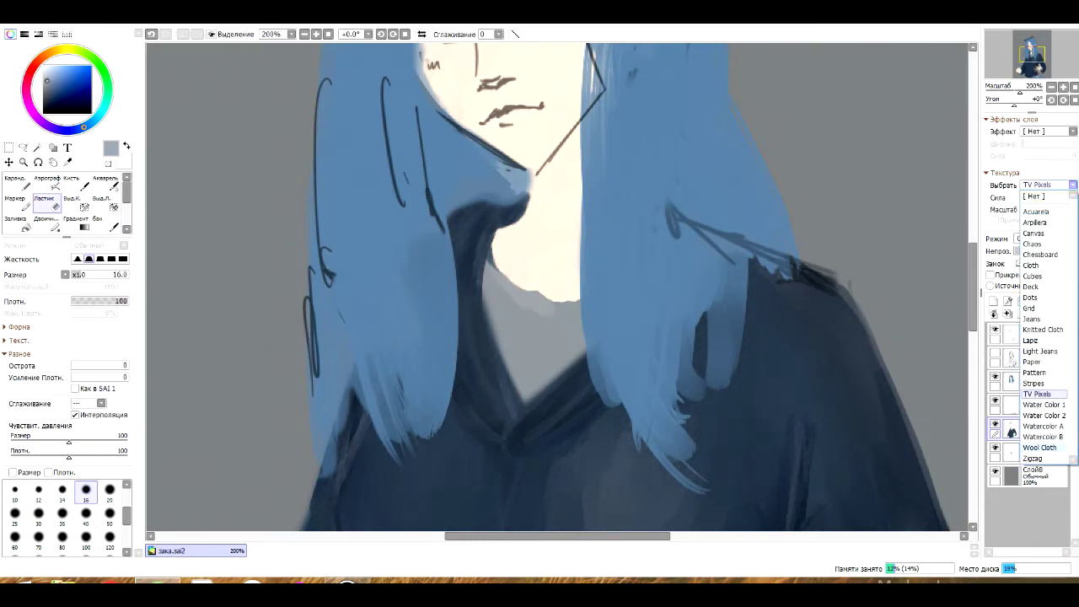
pyautogui.click(1042, 413)
pyautogui.scroll(-1, 556, 286)
pyautogui.scroll(2, 556, 287)
pyautogui.scroll(-3, 557, 287)
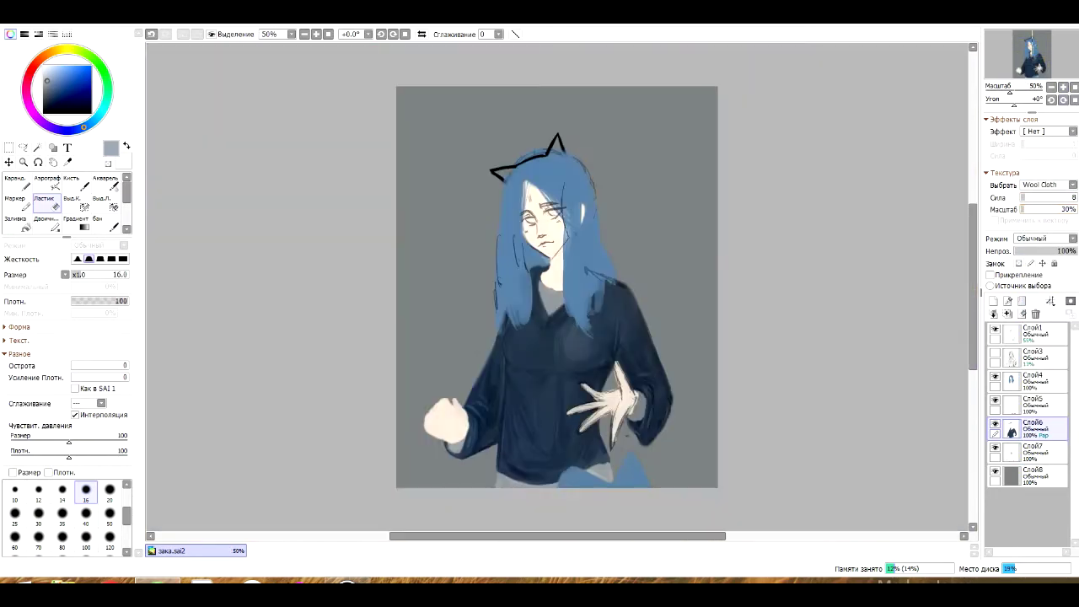
# Try the Light Jeans texture on the hoodie layer, testing scales of 10% and 40%
pyautogui.click(1048, 184)
pyautogui.click(1041, 371)
pyautogui.scroll(3, 557, 287)
pyautogui.moveTo(1023, 197); pyautogui.dragTo(1029, 209)
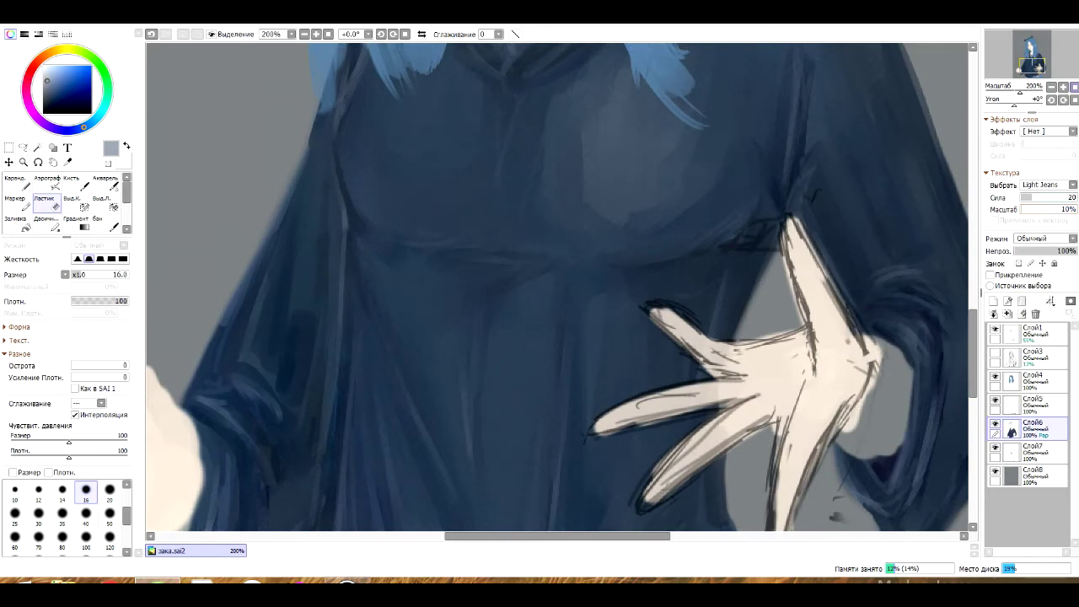
pyautogui.scroll(-4, 556, 287)
pyautogui.scroll(4, 567, 424)
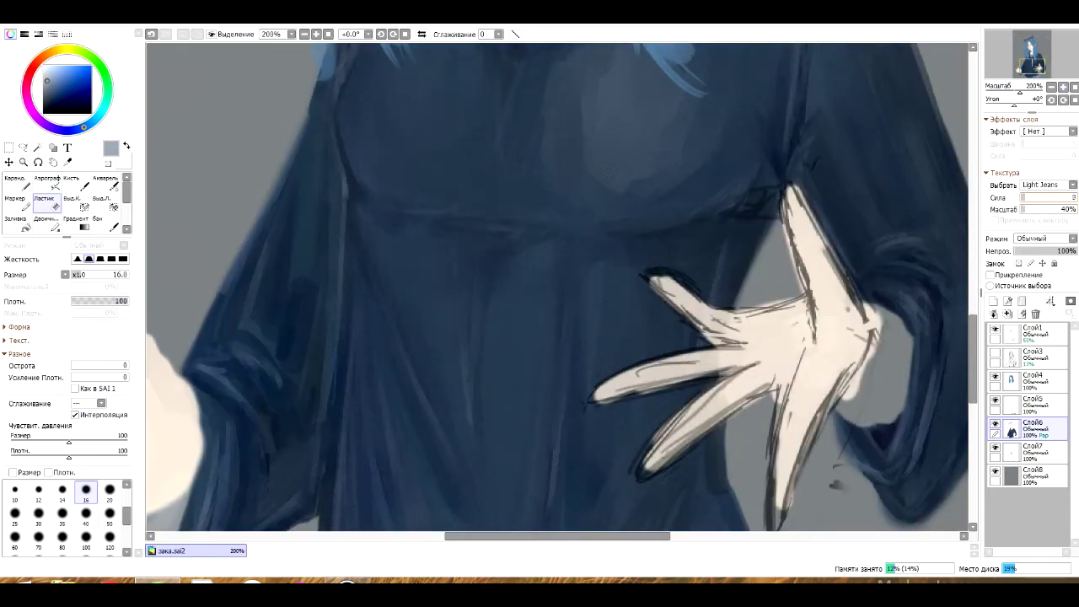
pyautogui.scroll(-4, 556, 287)
# Apply the Jeans texture to the hoodie layer with strength 8 and 50% scale
pyautogui.click(1048, 183)
pyautogui.click(1042, 253)
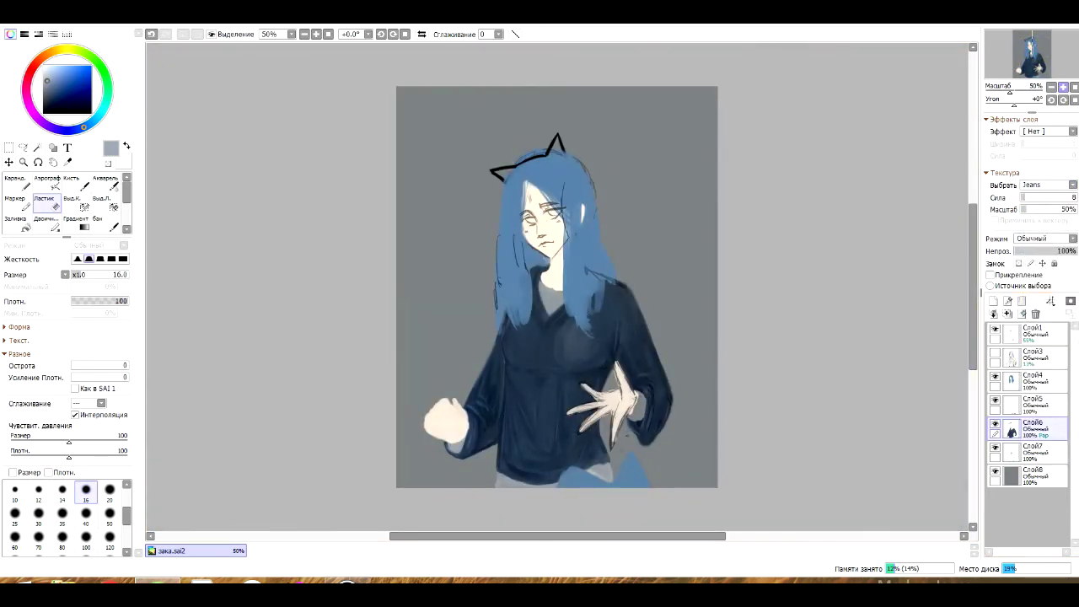
pyautogui.scroll(2, 557, 287)
# Reduce the opacity of the hand layer Слой5 to 59% and the sketch layer Слой1 to 24%
pyautogui.click(1033, 403)
pyautogui.scroll(3, 557, 287)
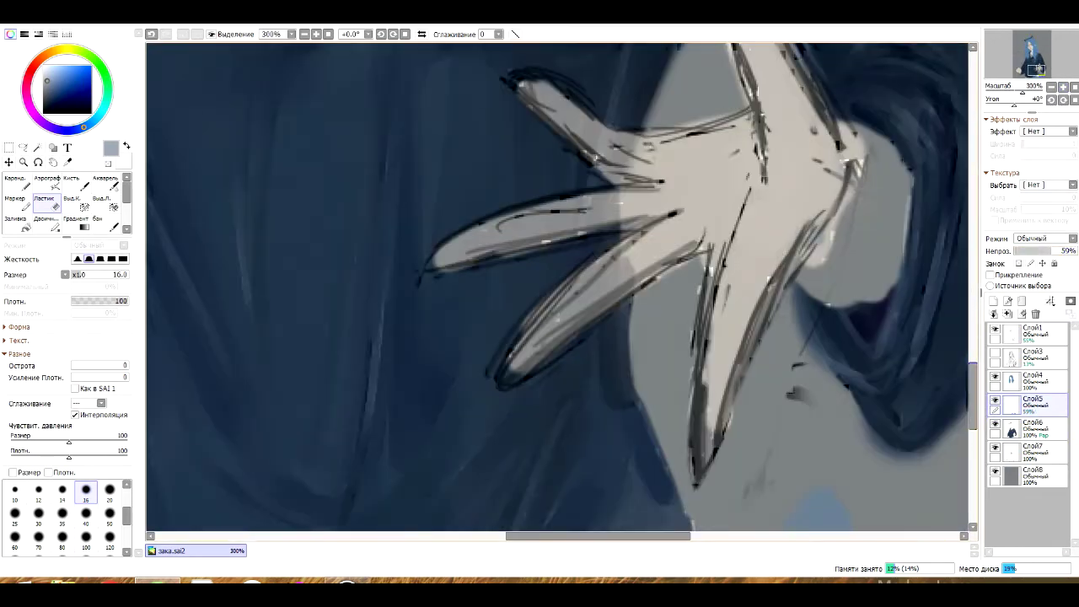
pyautogui.press('b')
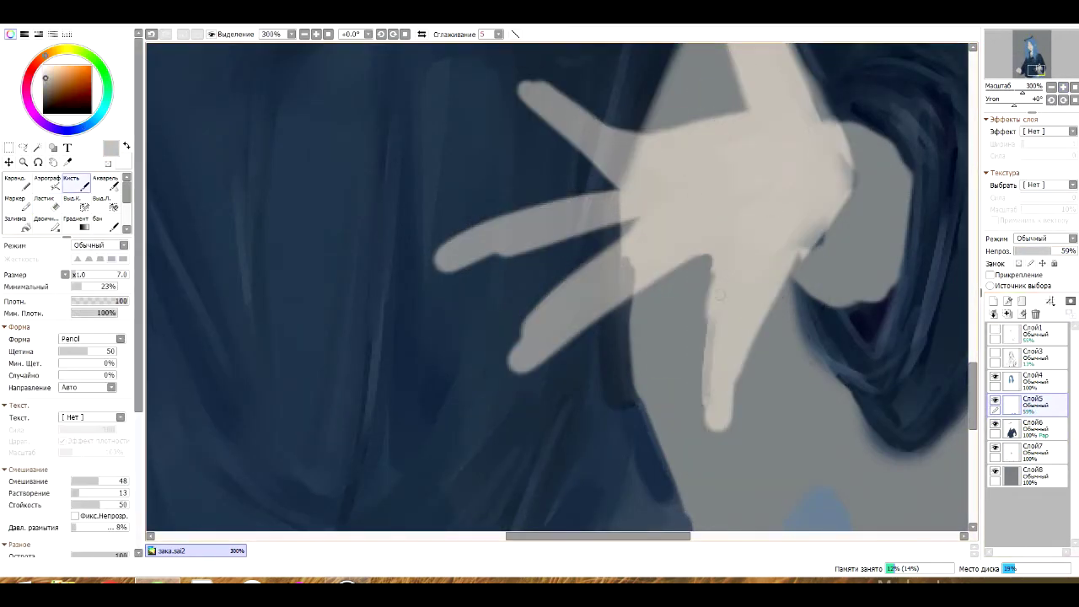
pyautogui.hotkey('ctrl', 'z')
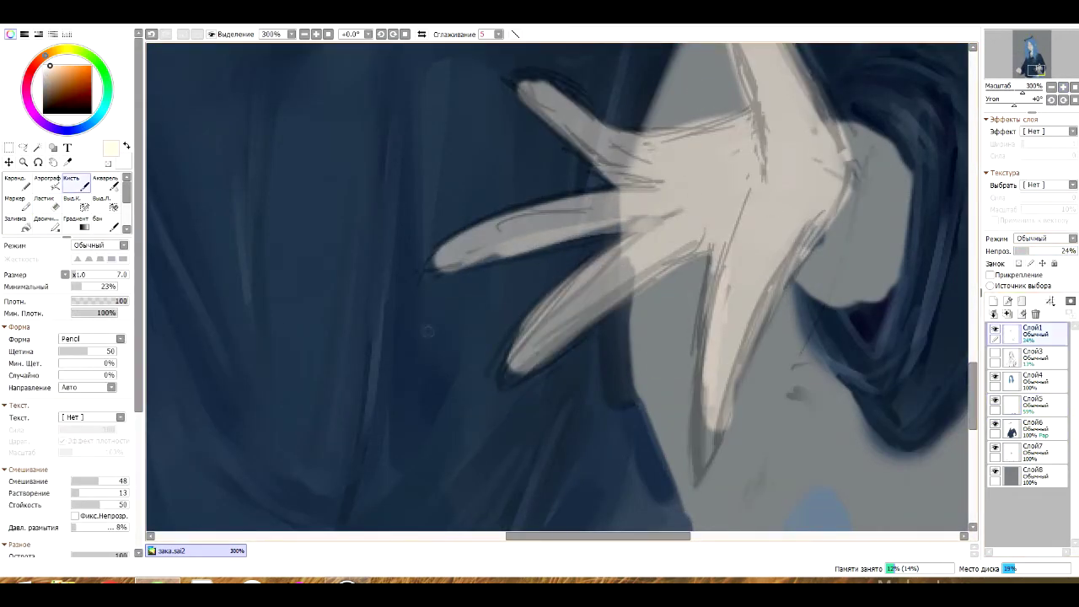
# Repaint the open hand's fingers along the sketch lines on Слой5 in pale cream at brush size 7
pyautogui.moveTo(633, 219); pyautogui.dragTo(468, 263)
pyautogui.moveTo(712, 274); pyautogui.dragTo(700, 436)
pyautogui.moveTo(751, 350); pyautogui.dragTo(704, 468)
pyautogui.scroll(-3, 708, 379)
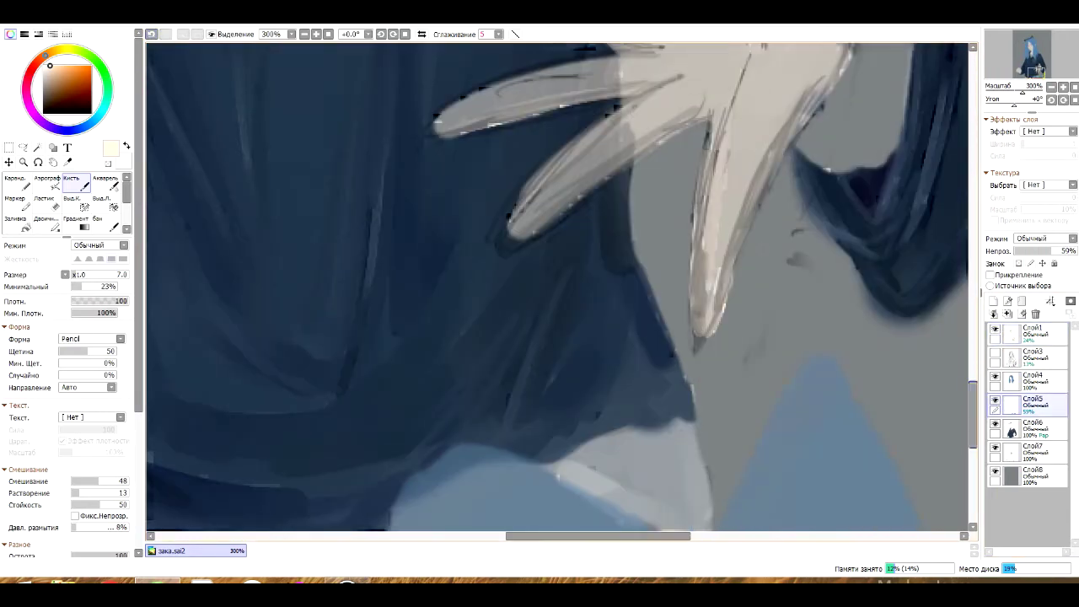
pyautogui.moveTo(628, 148); pyautogui.dragTo(506, 245)
pyautogui.scroll(8, 557, 286)
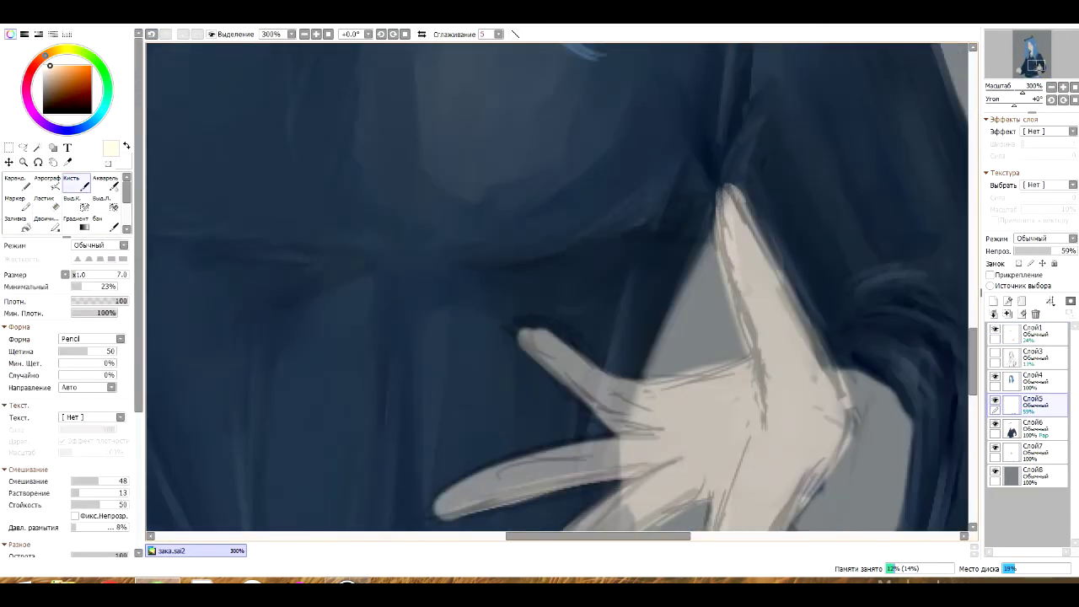
# Hide the sketch layer Слой1, sample the hand's cream for the Marker at size 12, and rotate the canvas to -56.3°
pyautogui.keyDown('alt'); pyautogui.click(900, 320); pyautogui.keyUp('alt')
pyautogui.hotkey('ctrl', 'z')
pyautogui.press('e')
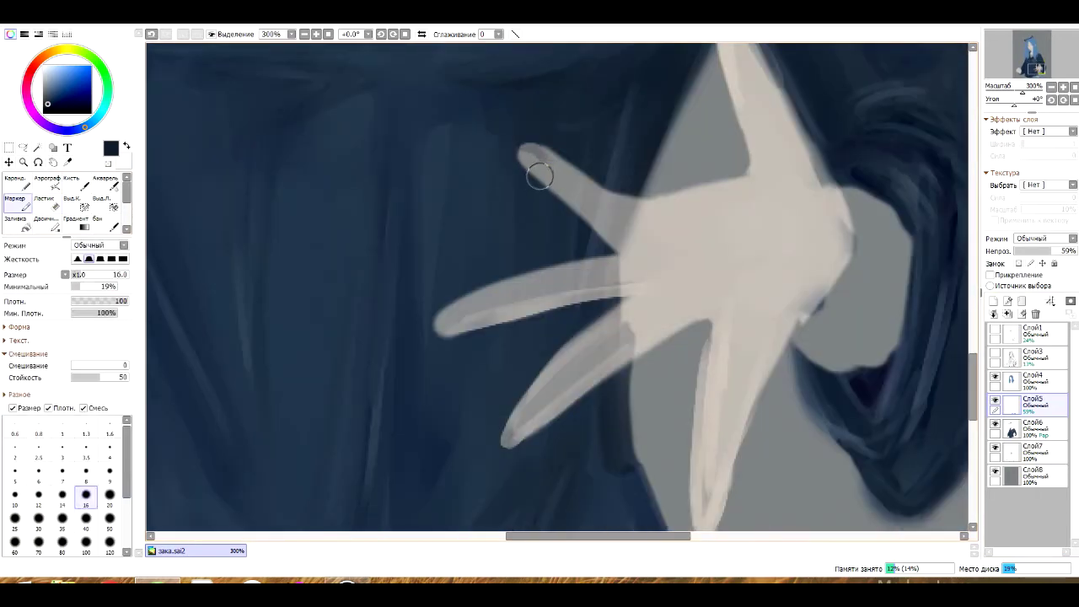
pyautogui.moveTo(535, 161); pyautogui.dragTo(548, 157)
pyautogui.keyDown('alt'); pyautogui.click(544, 158); pyautogui.keyUp('alt')
pyautogui.moveTo(640, 236)
pyautogui.mouseDown()
pyautogui.moveTo(590, 279)
pyautogui.moveTo(452, 346)
pyautogui.moveTo(582, 325)
pyautogui.mouseUp()
pyautogui.moveTo(556, 278); pyautogui.dragTo(624, 168)
pyautogui.scroll(-3, 607, 211)
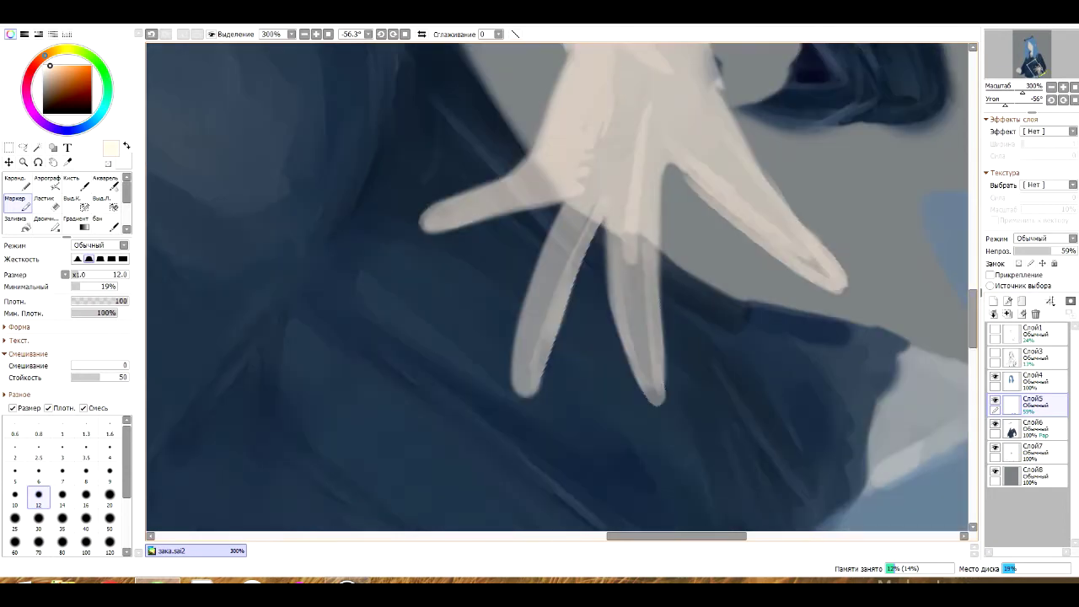
# Fill and smooth the open hand's fingers, palm and thumb in cream with the Marker at size 12, and reset the canvas rotation
pyautogui.moveTo(578, 202)
pyautogui.mouseDown()
pyautogui.moveTo(519, 384)
pyautogui.moveTo(590, 202)
pyautogui.moveTo(525, 354)
pyautogui.mouseUp()
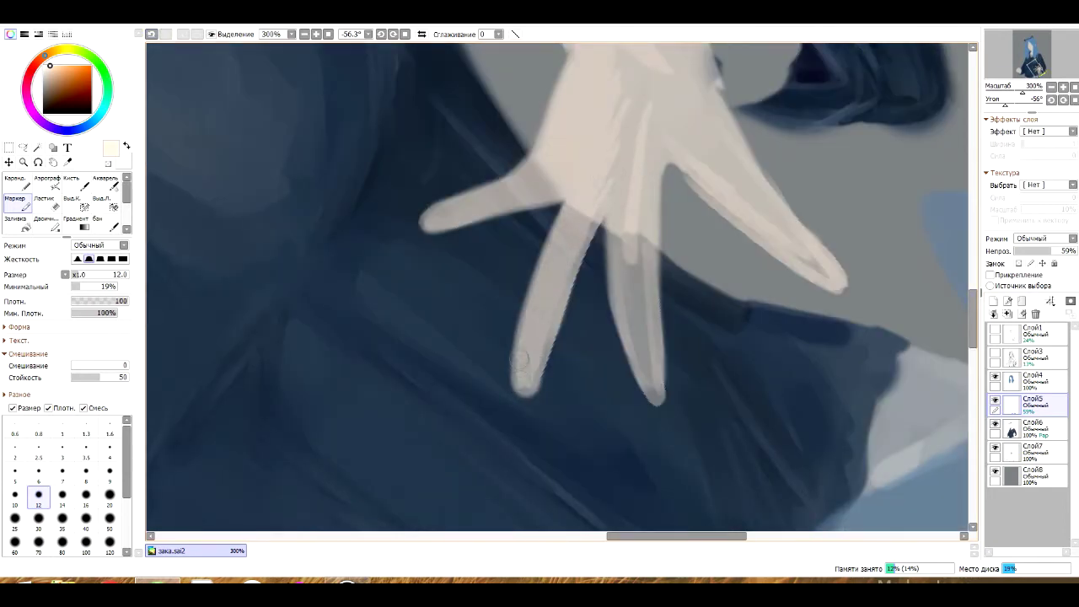
pyautogui.moveTo(622, 67)
pyautogui.mouseDown()
pyautogui.moveTo(628, 316)
pyautogui.moveTo(641, 338)
pyautogui.mouseUp()
pyautogui.moveTo(675, 253)
pyautogui.mouseDown()
pyautogui.moveTo(590, 186)
pyautogui.moveTo(523, 219)
pyautogui.mouseUp()
pyautogui.moveTo(700, 143); pyautogui.dragTo(522, 145)
pyautogui.moveTo(506, 236); pyautogui.dragTo(417, 346)
pyautogui.moveTo(511, 260); pyautogui.dragTo(409, 354)
pyautogui.moveTo(834, 101); pyautogui.dragTo(628, 219)
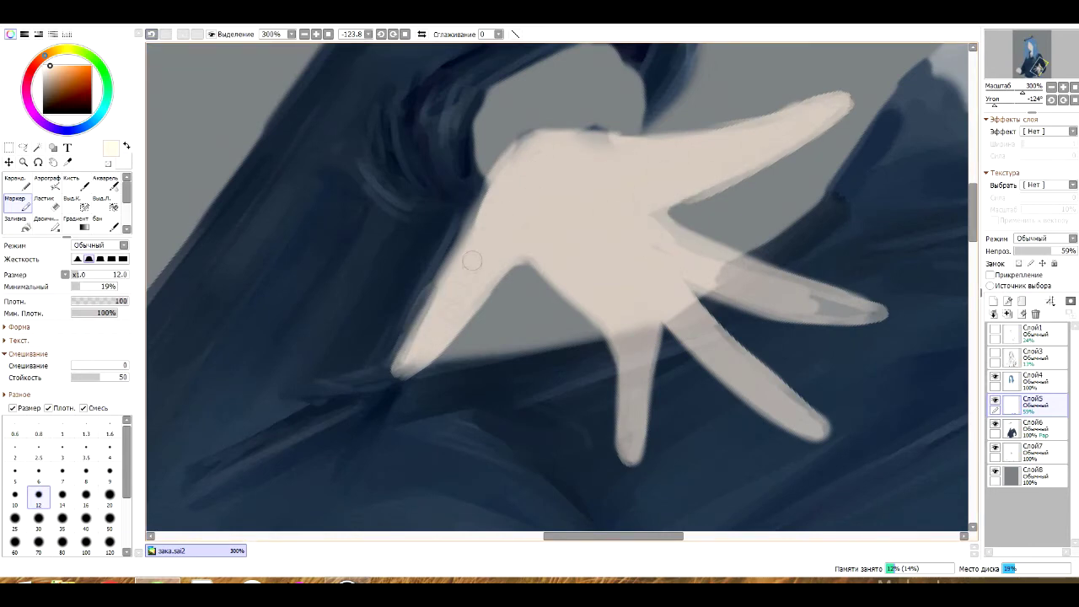
pyautogui.press('Home')
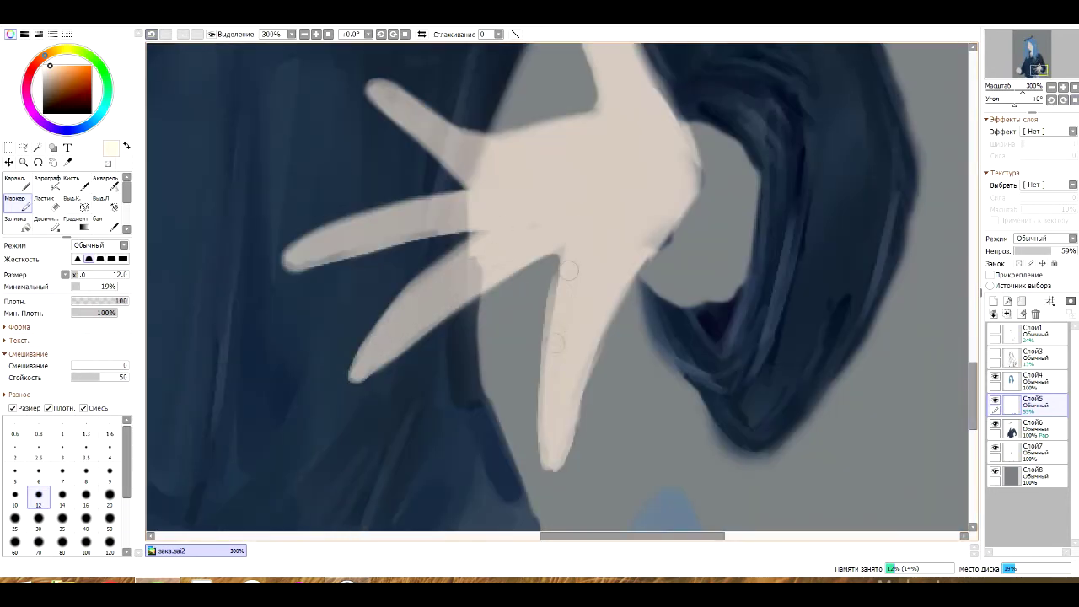
# Raise the hand layer's opacity to 84%, show the sketch layer Слой1 and lock the hand layer's transparent pixels
pyautogui.click(1066, 251)
pyautogui.click(995, 328)
pyautogui.press('-')
pyautogui.press('-')
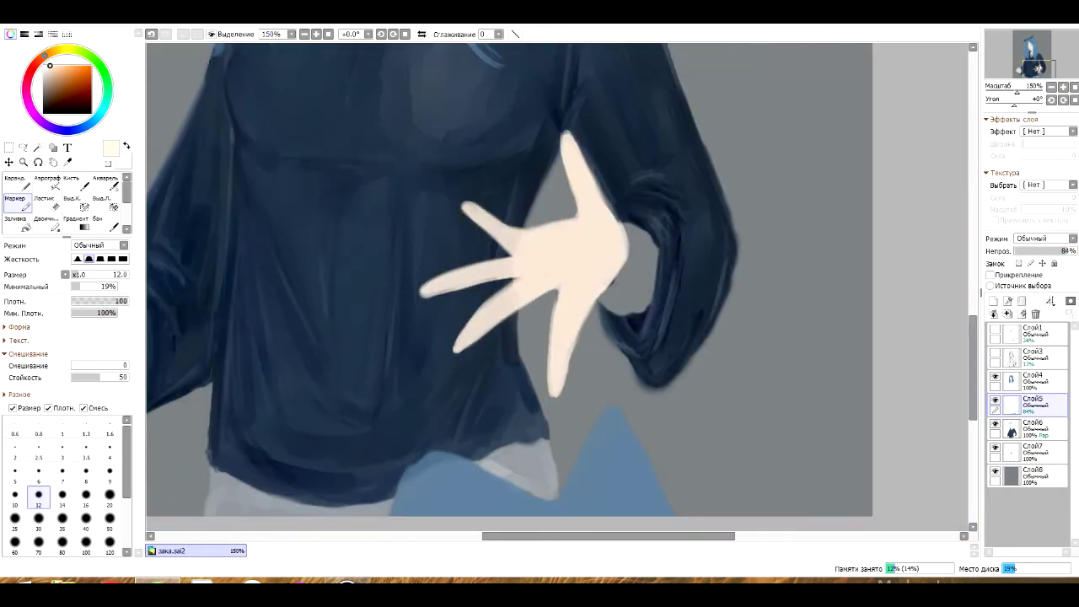
pyautogui.click(1019, 263)
# Shade the open hand's palm and fingers with tan and peach skin tones using the Brush
pyautogui.press('b')
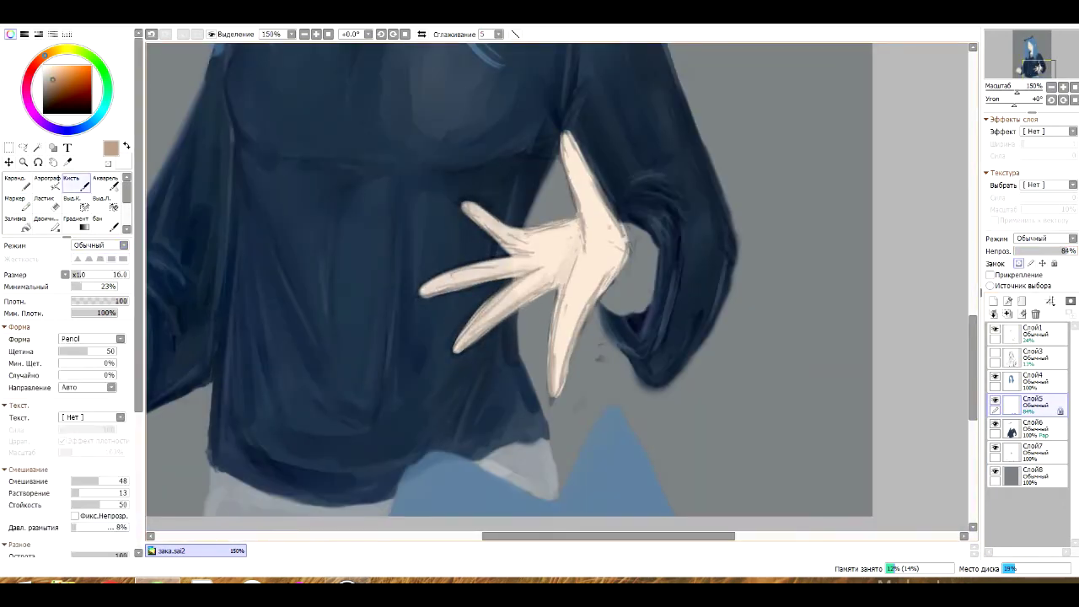
pyautogui.press(']')
pyautogui.press(']')
pyautogui.press(']')
pyautogui.moveTo(626, 236); pyautogui.dragTo(555, 386)
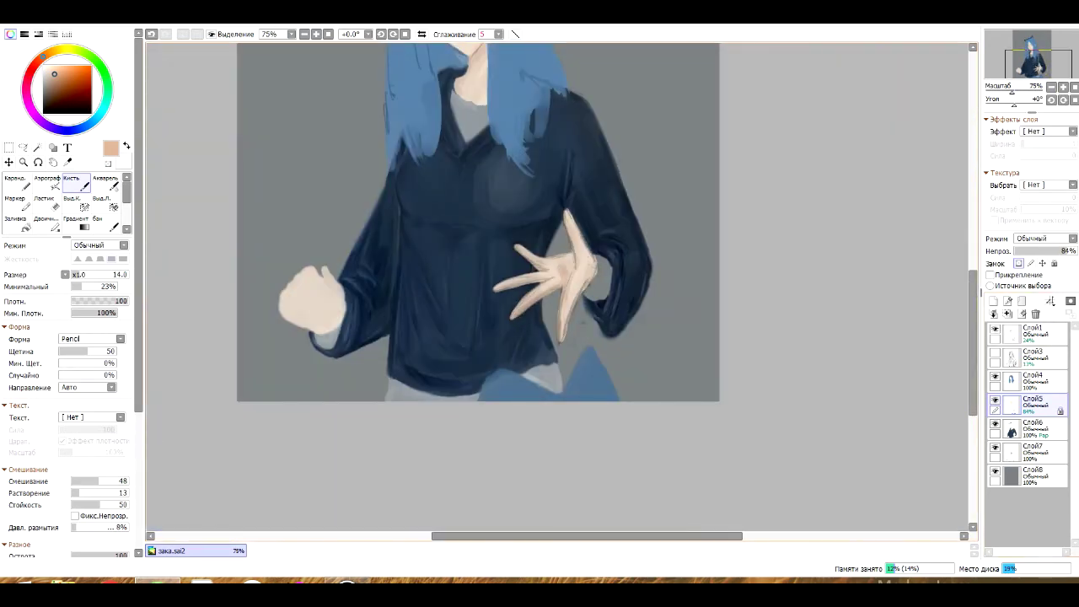
pyautogui.scroll(3, 478, 282)
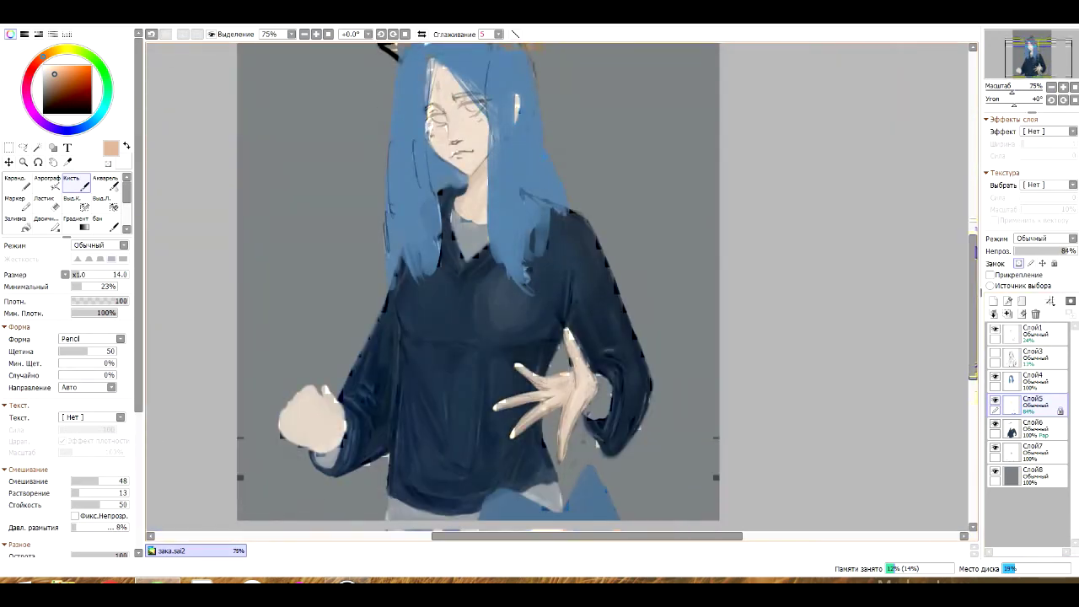
# Paint brown creases and wrist shadow on the open hand at brush size 4 in the mirrored view, and hide the sketch layer
pyautogui.scroll(3, 533, 438)
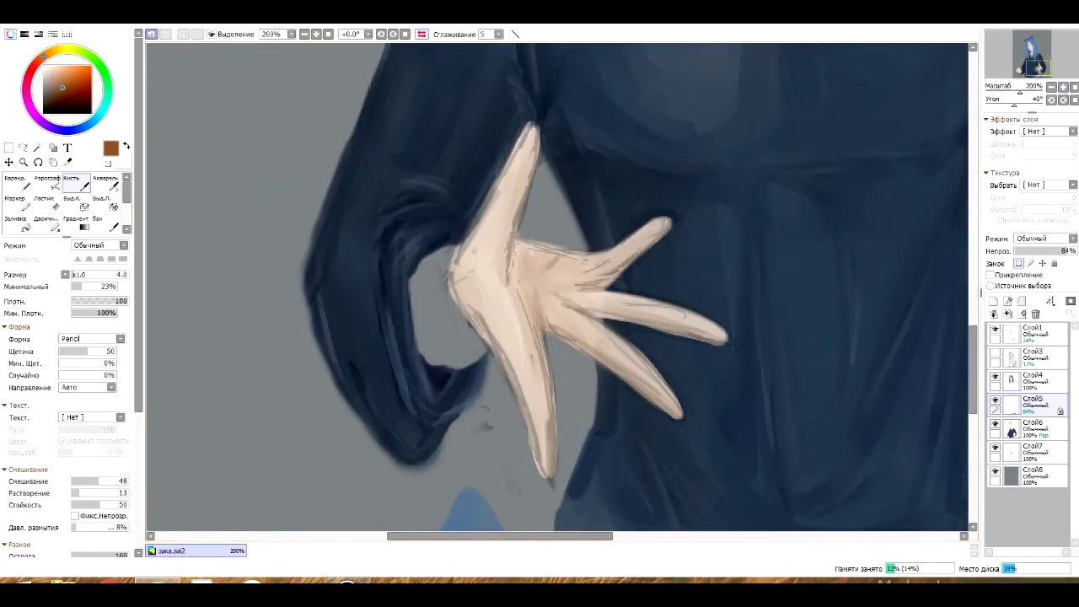
pyautogui.press('Delete')
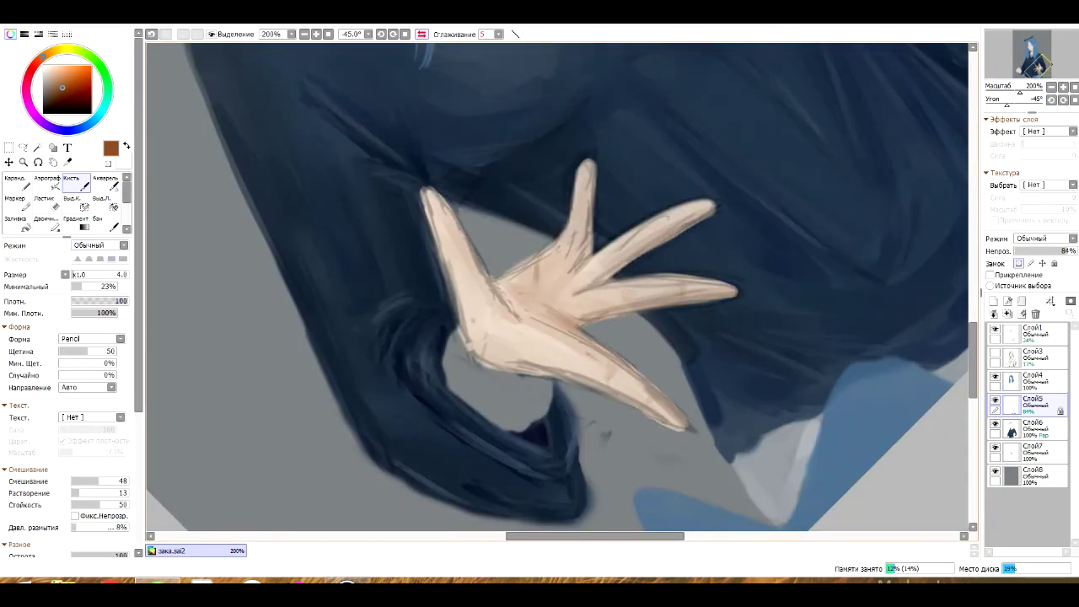
pyautogui.moveTo(607, 436); pyautogui.dragTo(617, 468)
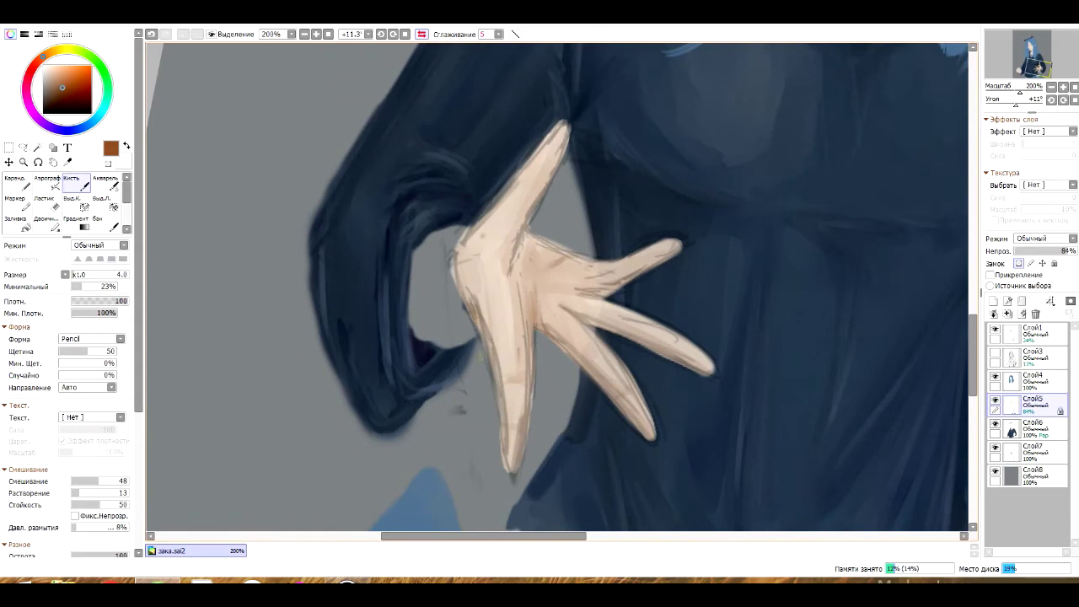
pyautogui.click(995, 328)
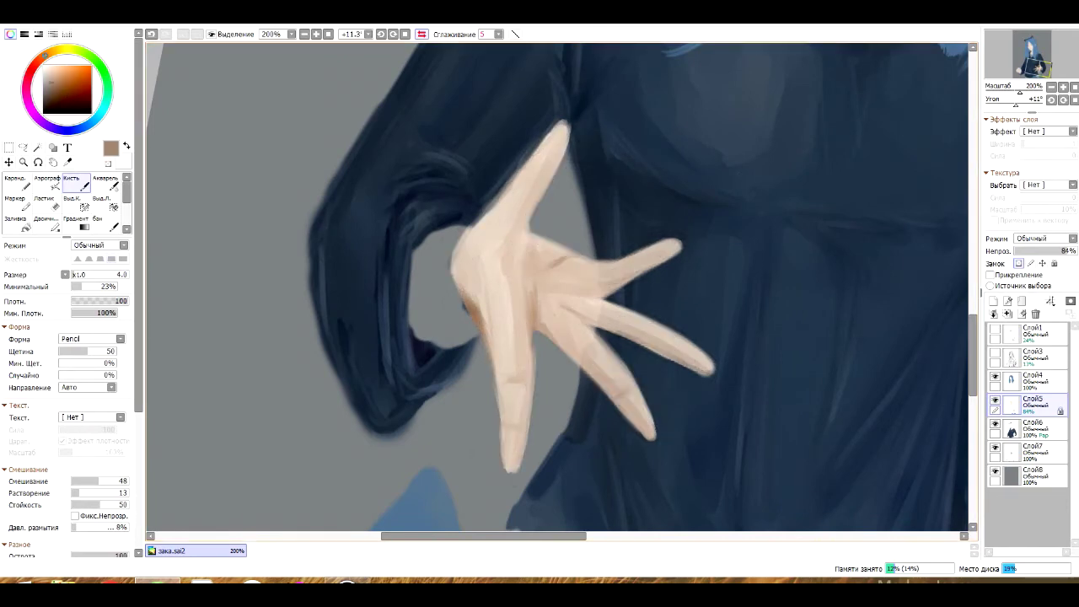
# Show the sketch layer as a guide and add pale cream highlights to the open hand at brush size 7
pyautogui.scroll(3, 530, 371)
pyautogui.scroll(-4, 529, 371)
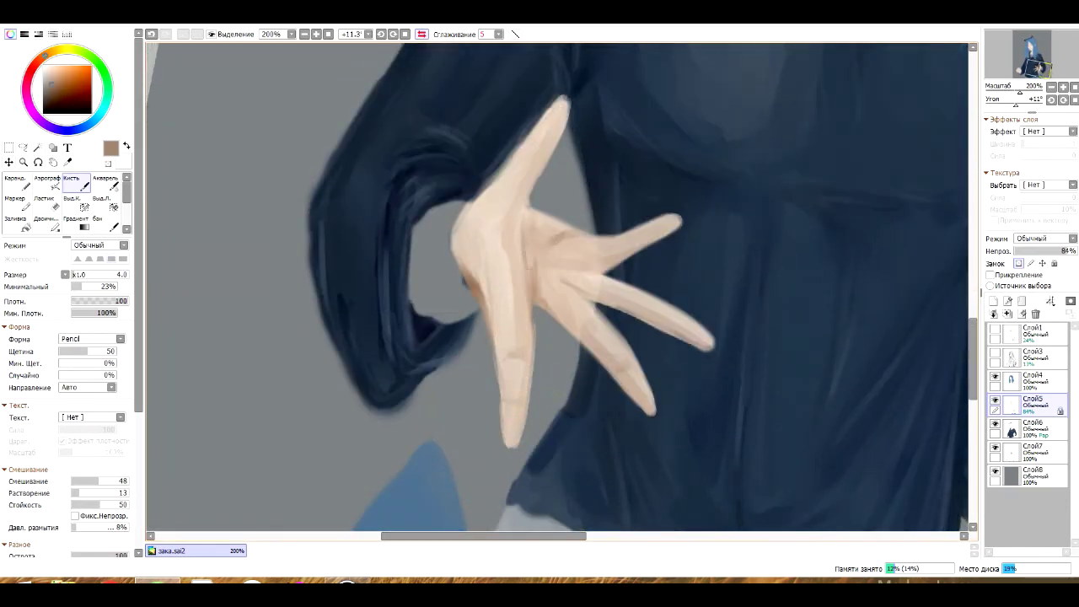
pyautogui.click(995, 329)
pyautogui.moveTo(844, 354)
pyautogui.mouseDown()
pyautogui.moveTo(810, 422)
pyautogui.moveTo(759, 472)
pyautogui.mouseUp()
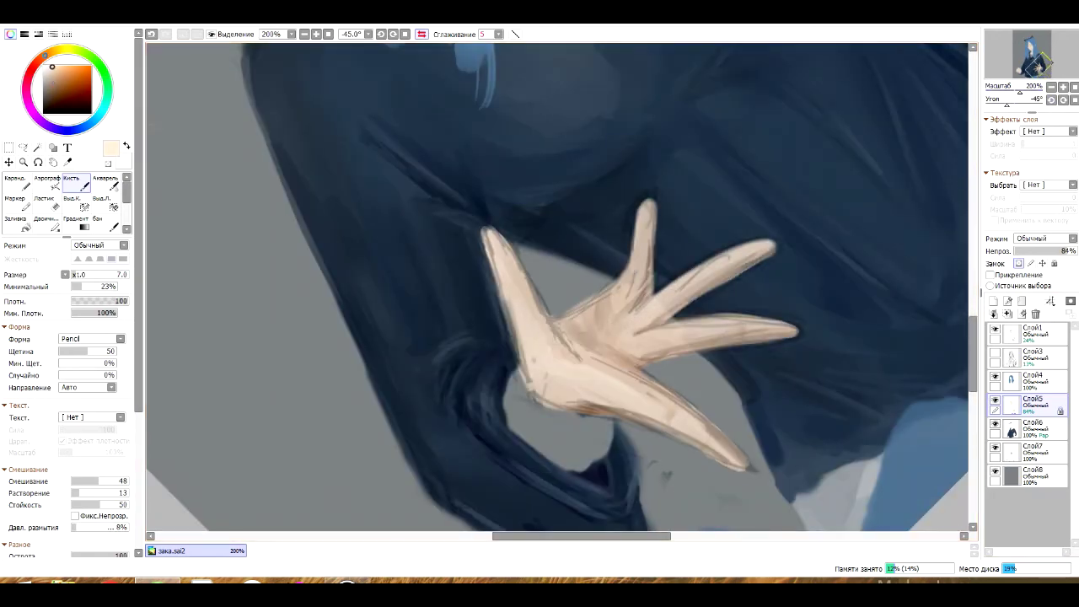
pyautogui.press('Home')
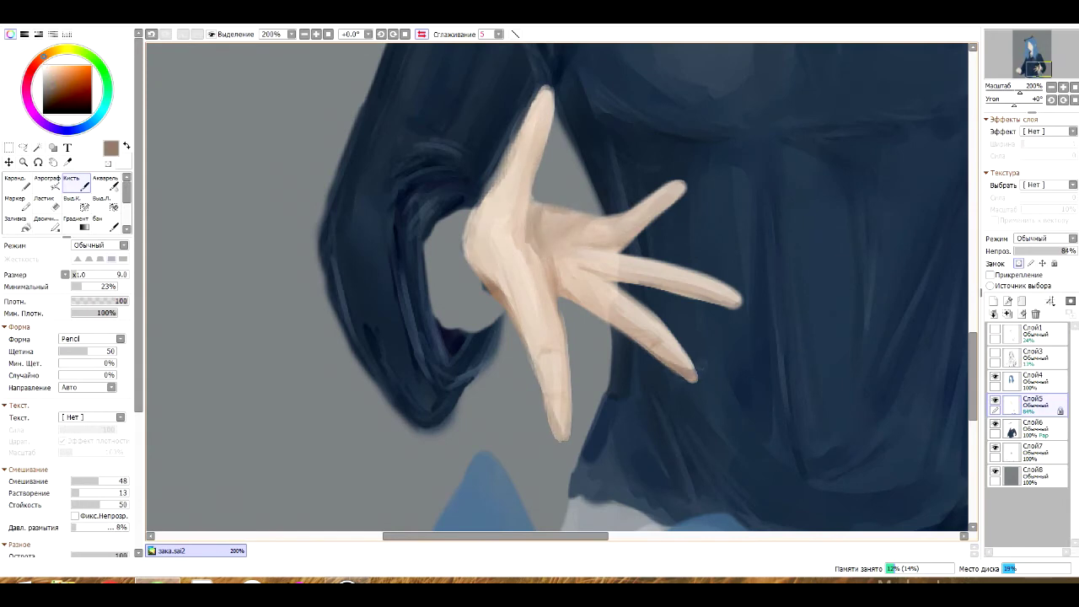
# Blend the open hand's skin shading with sampled beige at brush size 9, reset the mirrored, rotated view and select the sketch layer Слой1
pyautogui.press('Delete')
pyautogui.press('Delete')
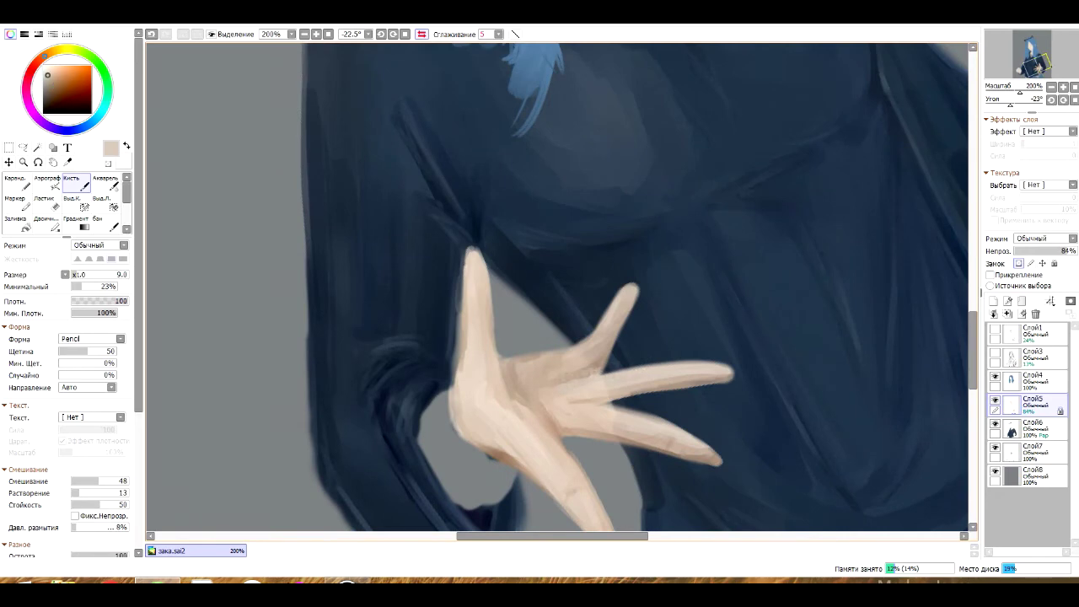
pyautogui.hotkey('ctrl', '0')
pyautogui.scroll(2, 557, 287)
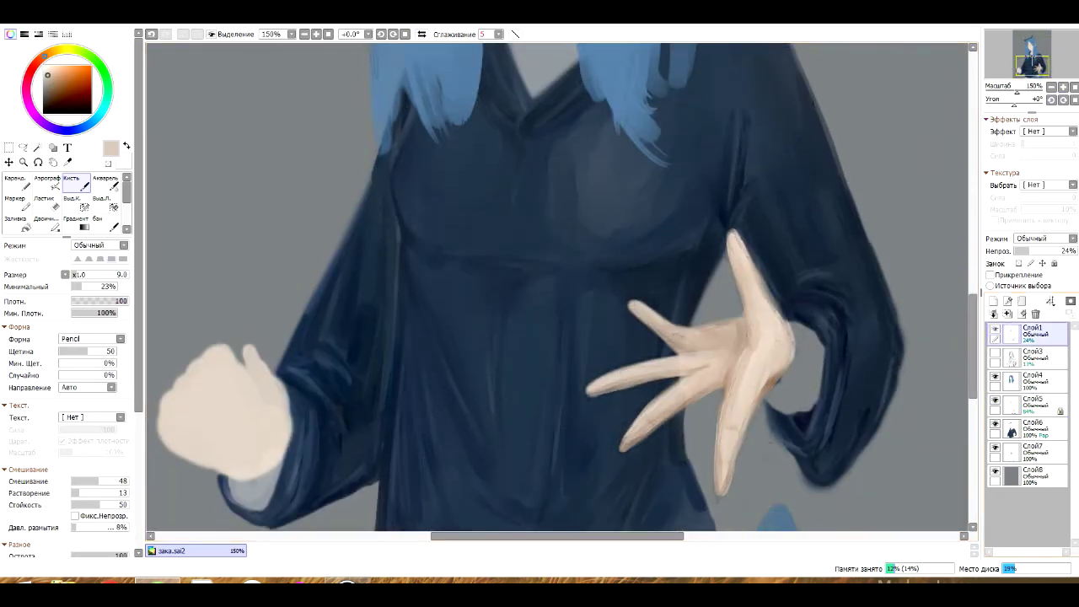
# Touch up the open hand's skin on layer Слой5 with a pale colour at brush size 3.5
pyautogui.scroll(-3, 556, 287)
pyautogui.hscroll(5, 556, 286)
pyautogui.press('n')
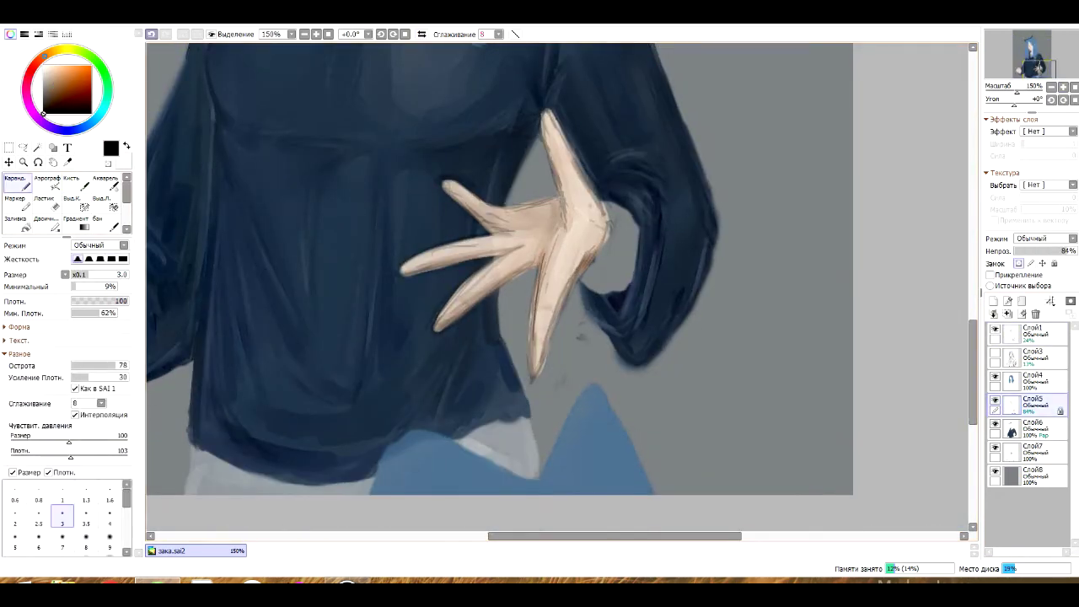
pyautogui.press('b')
pyautogui.scroll(2, 565, 289)
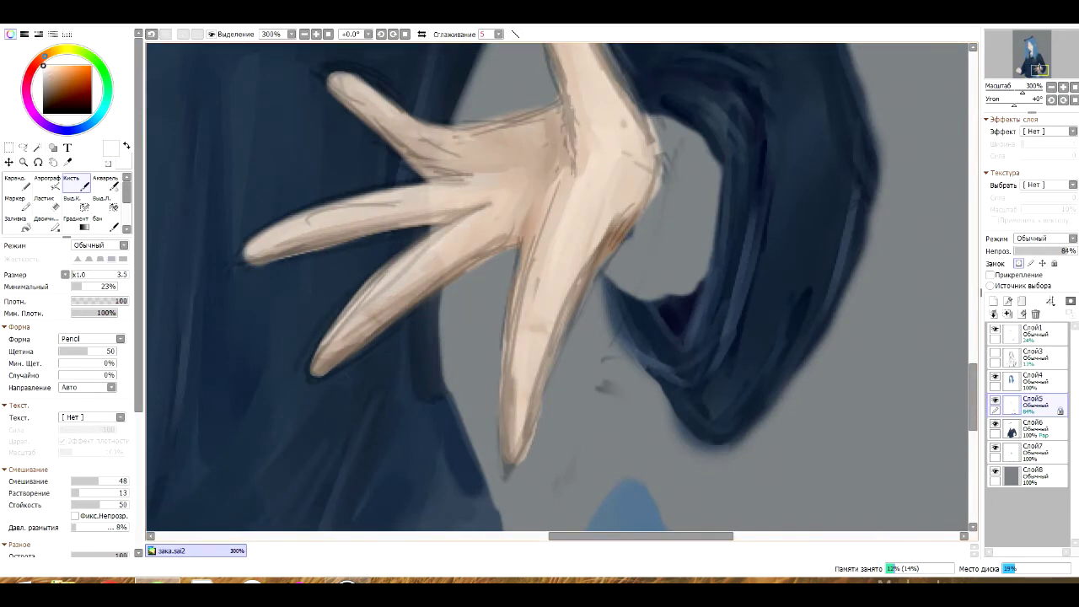
pyautogui.scroll(2, 557, 287)
# Sketch long pointed nail outlines around the open hand's fingertips in black at pencil size 3 on layer Слой1
pyautogui.press('n')
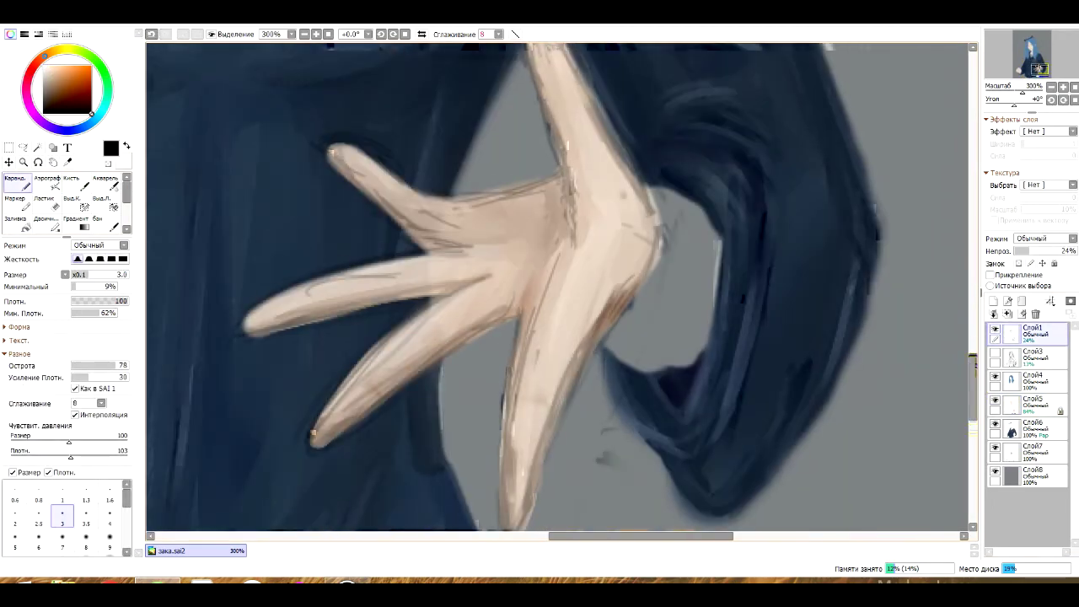
pyautogui.press('Delete')
pyautogui.press('Delete')
pyautogui.press('Delete')
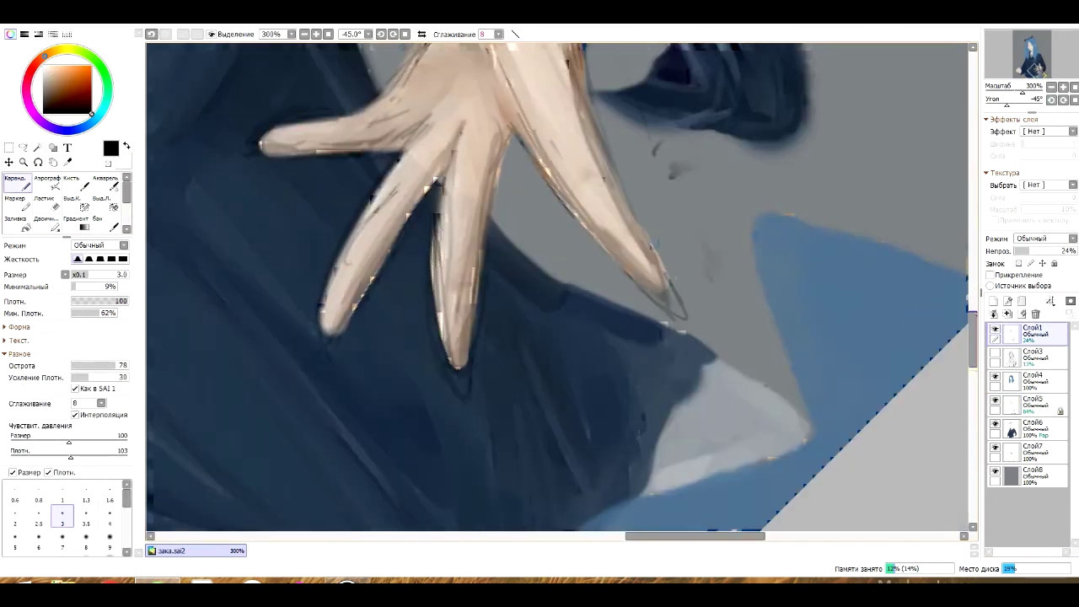
pyautogui.press('Home')
pyautogui.scroll(-2, 557, 287)
pyautogui.scroll(3, 557, 287)
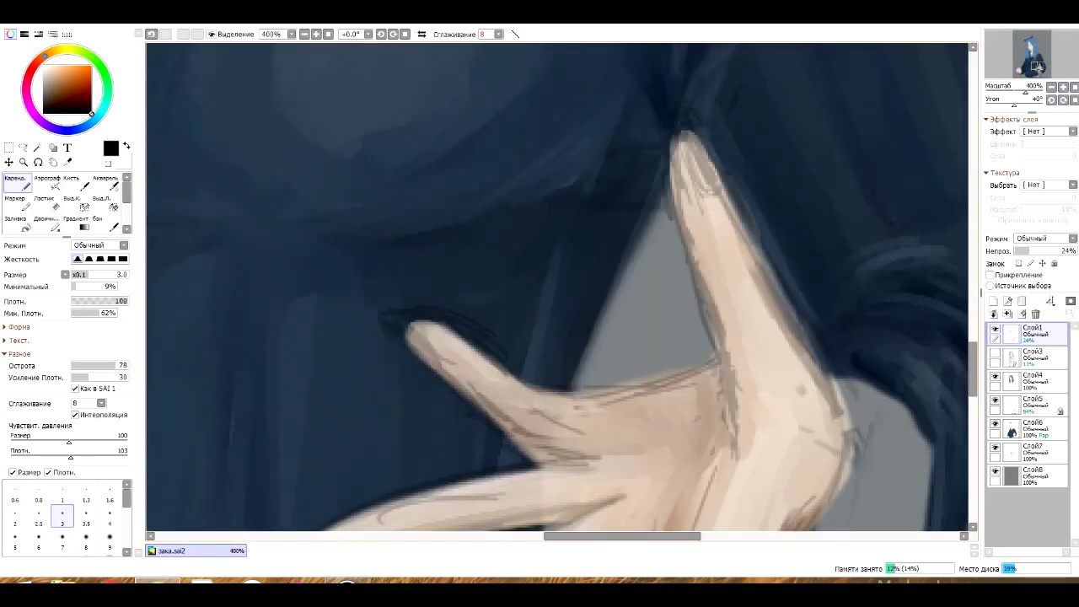
# Paint a light blue nail on the short upper finger of the open hand using the Marker at size 4 on layer Слой4
pyautogui.click(1033, 379)
pyautogui.click(15, 202)
pyautogui.moveTo(399, 336); pyautogui.dragTo(431, 321)
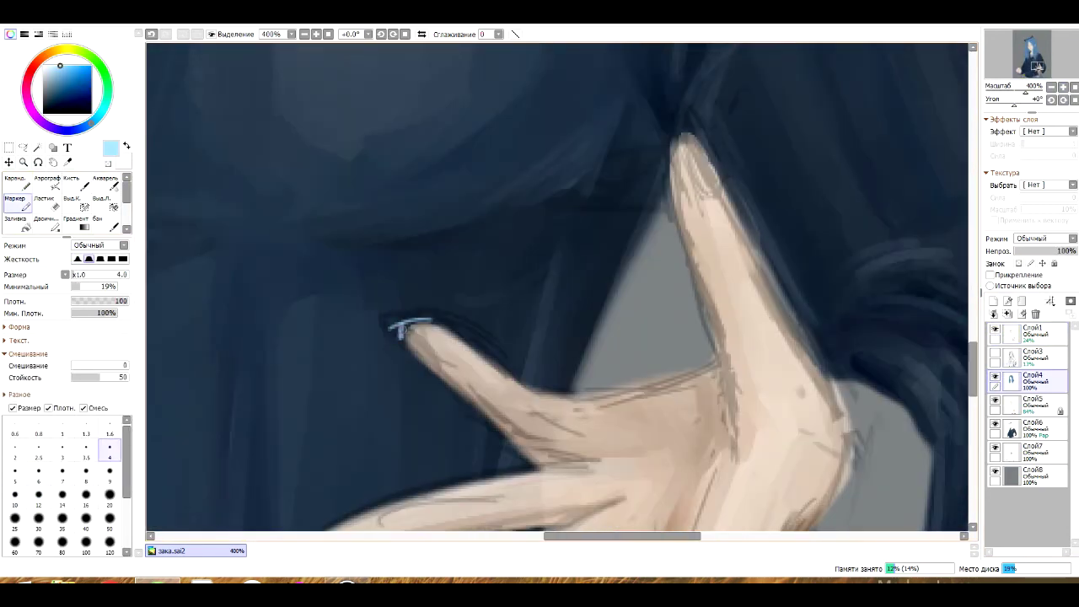
pyautogui.press('Delete')
pyautogui.press('Delete')
pyautogui.press('Delete')
pyautogui.scroll(1, 556, 287)
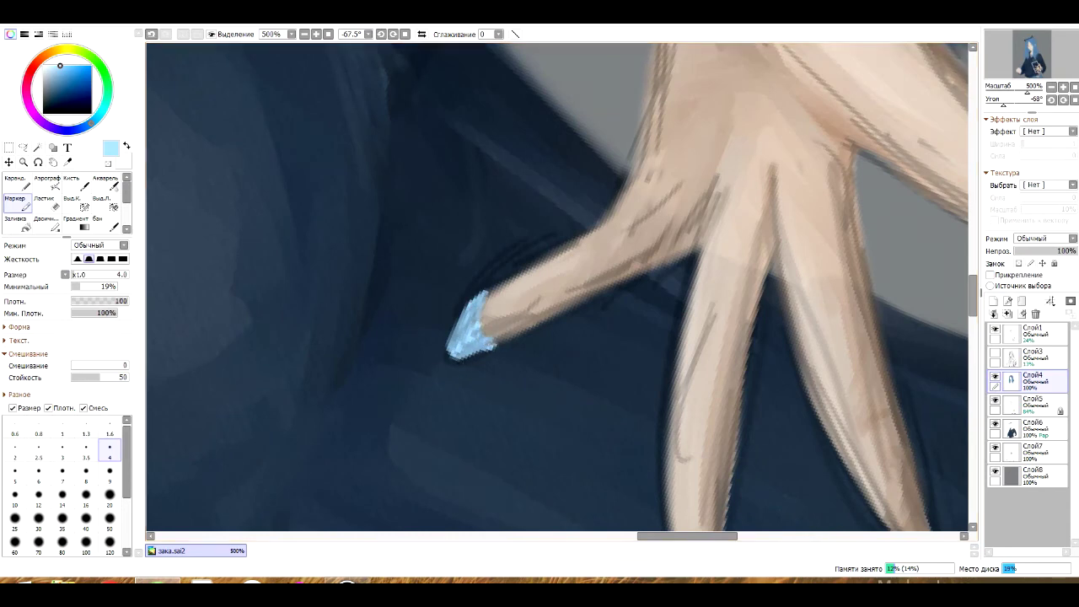
# Lower layer Слой4 to 47% opacity and paint light blue nails on the two middle fingers with the Pencil at size 3
pyautogui.click(1044, 250)
pyautogui.press('e')
pyautogui.press('n')
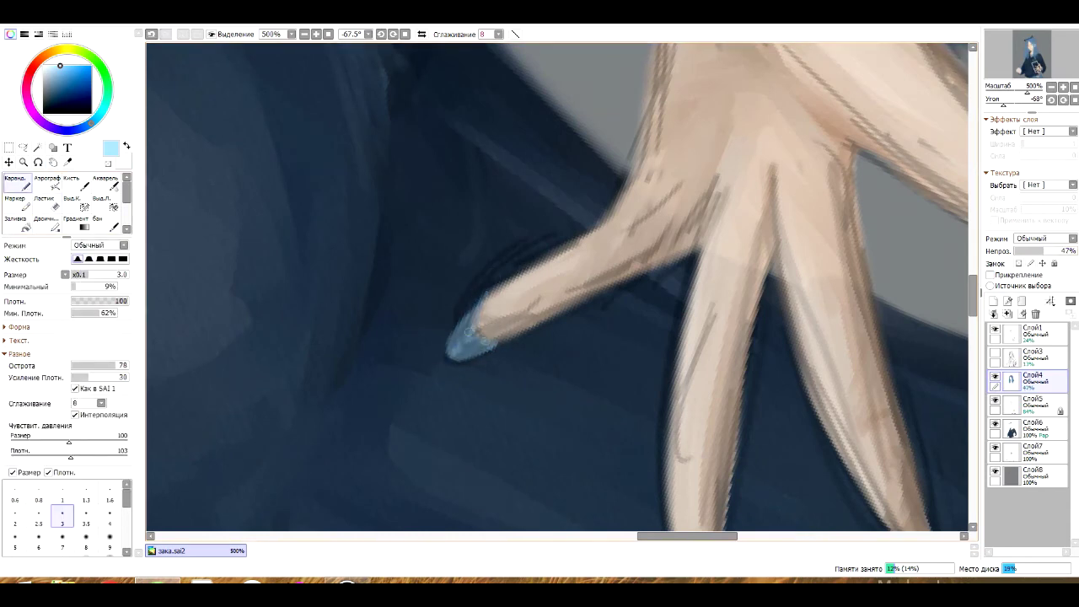
pyautogui.moveTo(499, 337); pyautogui.dragTo(275, 114)
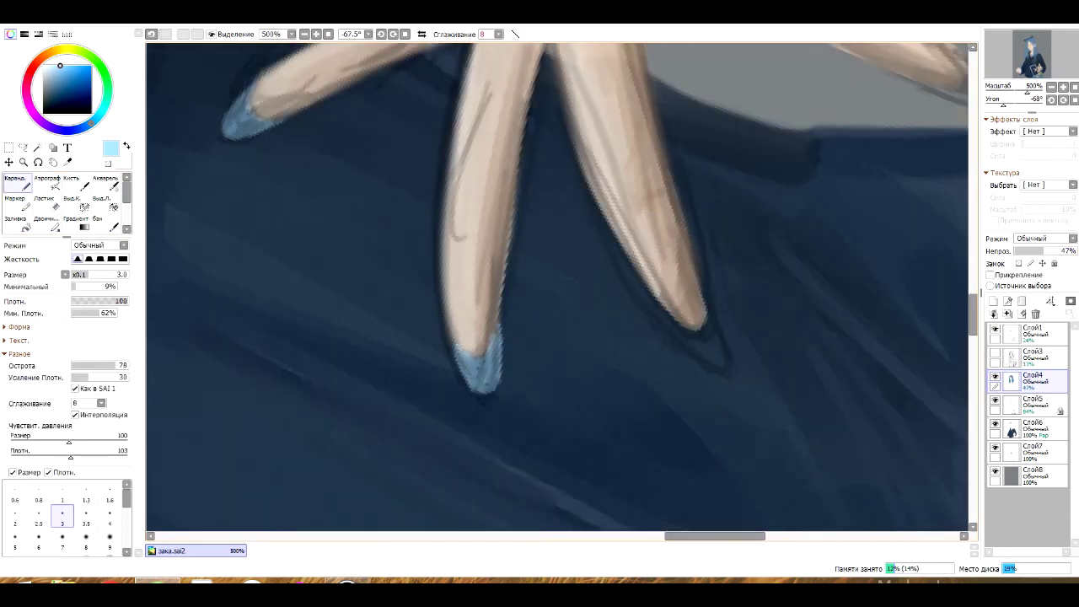
pyautogui.press('e')
pyautogui.moveTo(515, 316)
pyautogui.mouseDown()
pyautogui.moveTo(590, 253)
pyautogui.moveTo(640, 320)
pyautogui.moveTo(590, 354)
pyautogui.mouseUp()
pyautogui.press('n')
pyautogui.moveTo(522, 270); pyautogui.dragTo(506, 287)
pyautogui.press('e')
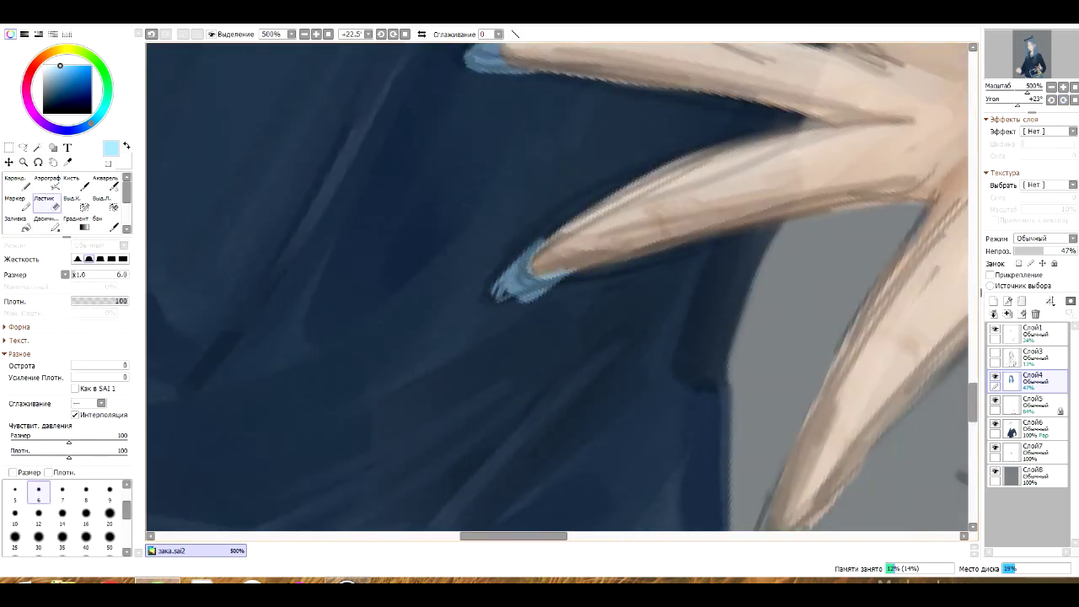
# Paint the lowest finger's light blue nail and trim the nail edges with the size 6 Eraser at 100% layer opacity
pyautogui.press('n')
pyautogui.moveTo(453, 321); pyautogui.dragTo(155, 53)
pyautogui.moveTo(540, 324); pyautogui.dragTo(526, 386)
pyautogui.press('e')
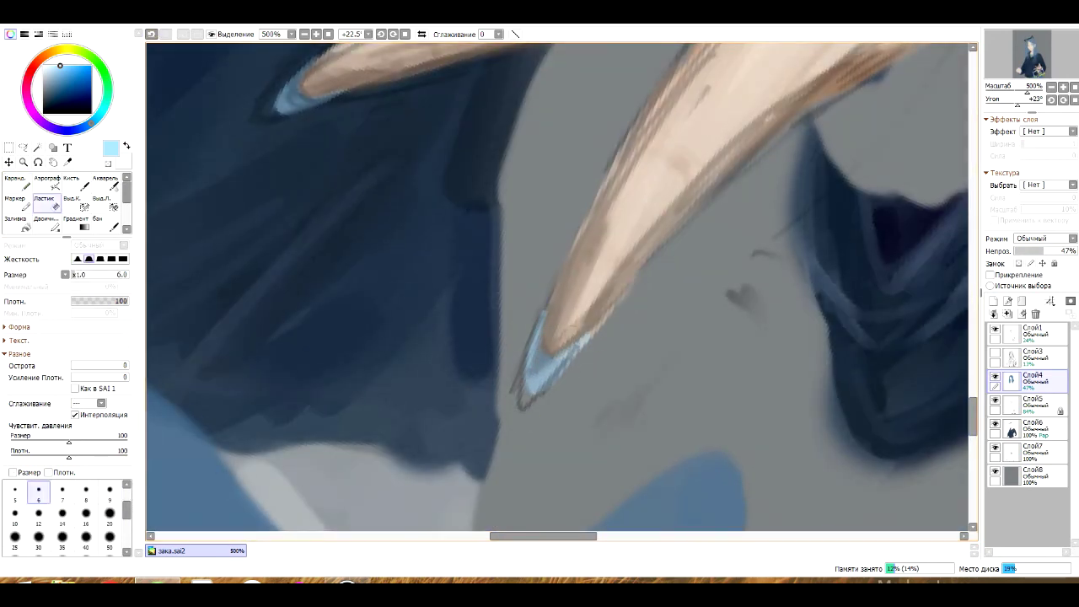
pyautogui.press('Delete')
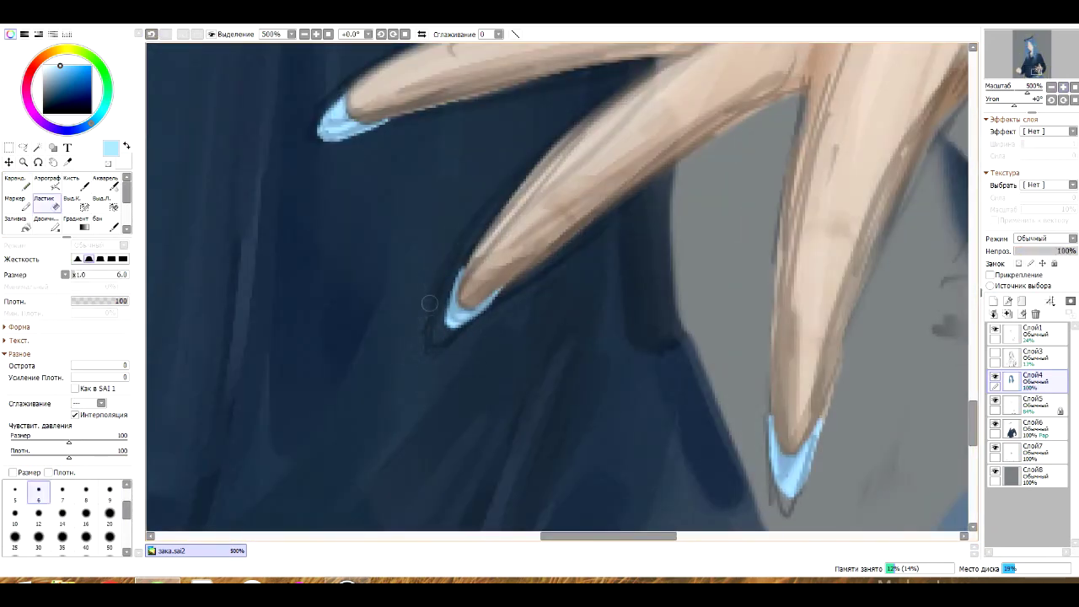
pyautogui.moveTo(429, 303); pyautogui.dragTo(516, 318)
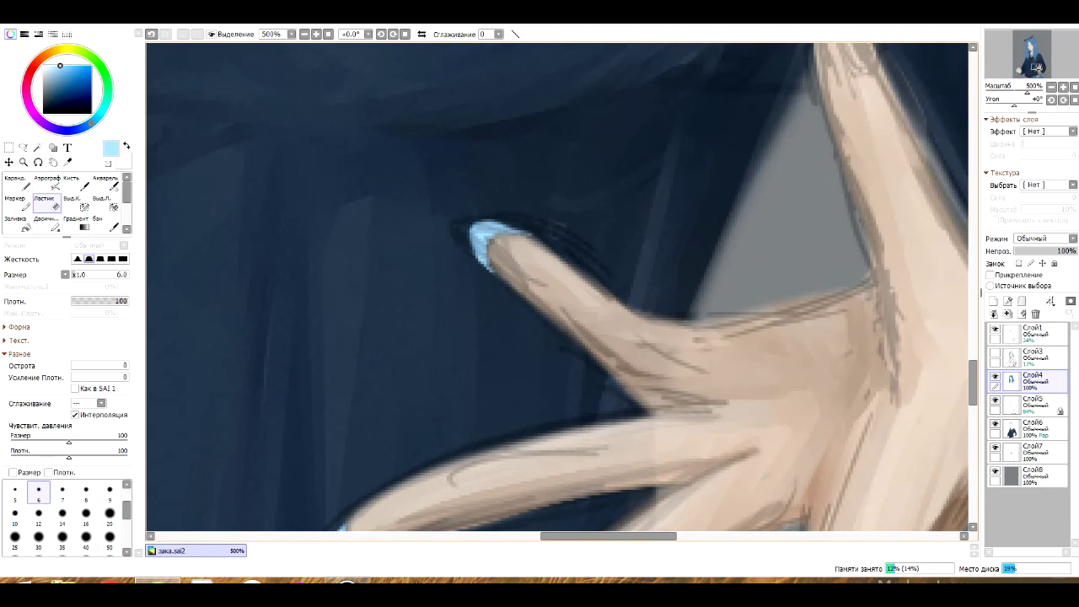
# Paint a long light blue nail on the open hand's upward-pointing finger and hide the sketch layer Слой1
pyautogui.moveTo(556, 286); pyautogui.dragTo(363, 168)
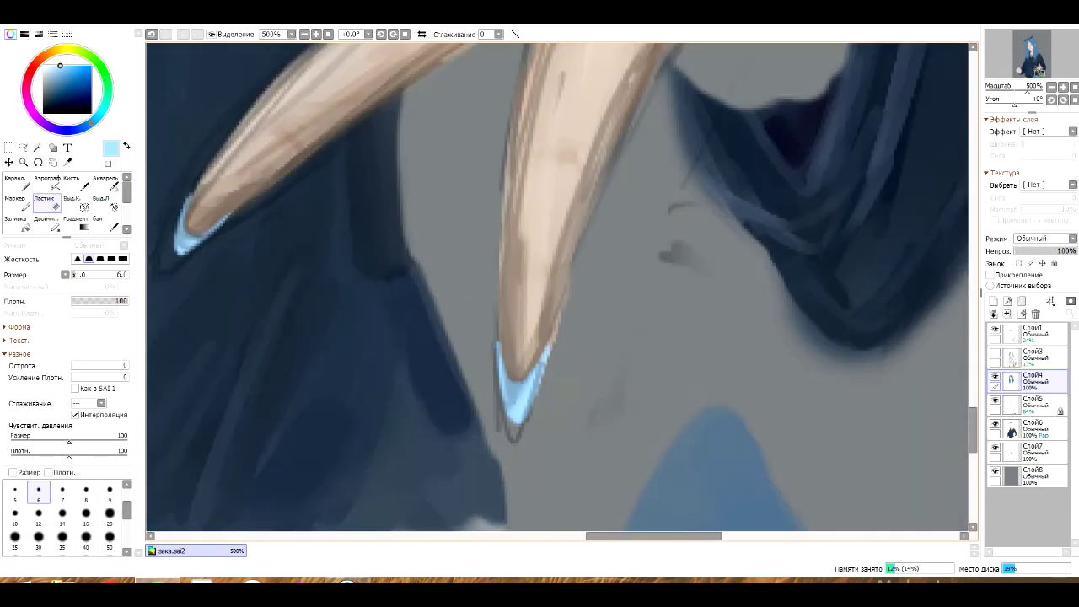
pyautogui.moveTo(556, 253); pyautogui.dragTo(557, 422)
pyautogui.press('n')
pyautogui.moveTo(582, 228); pyautogui.dragTo(602, 299)
pyautogui.press('e')
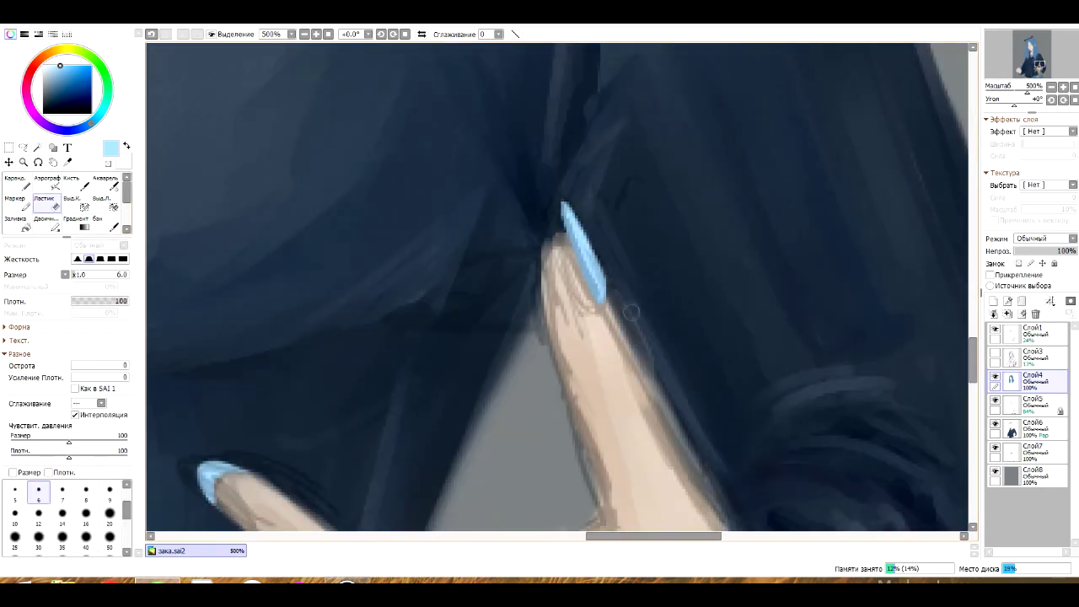
pyautogui.press('v')
pyautogui.scroll(-5, 557, 287)
pyautogui.scroll(3, 557, 287)
pyautogui.moveTo(557, 422); pyautogui.dragTo(556, 168)
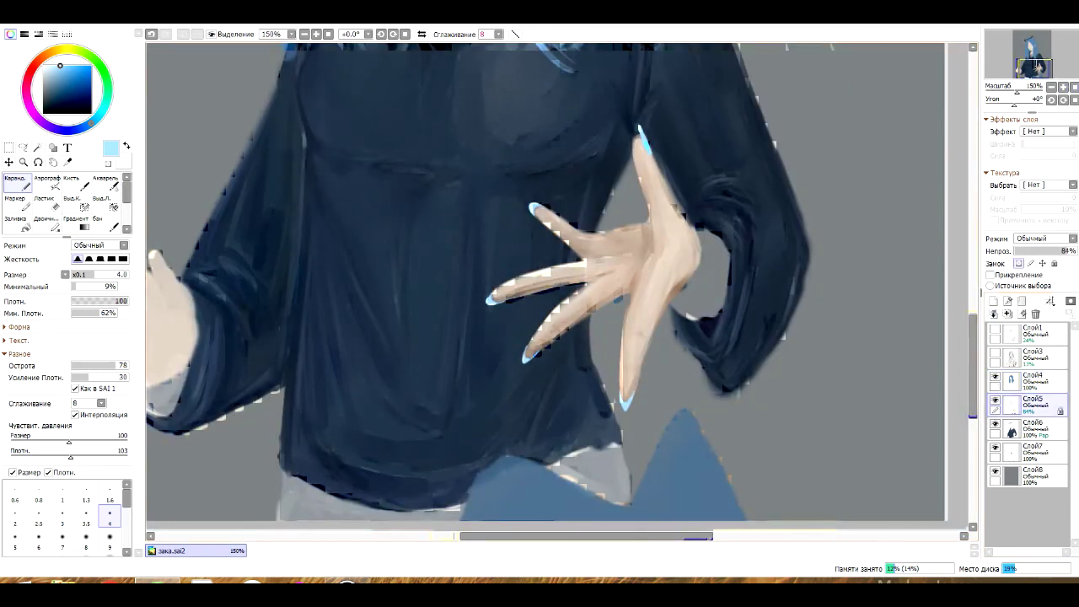
# Tint the open hand's palm with a reddish-brown colour at brush size 35 on layer Слой5
pyautogui.moveTo(524, 316); pyautogui.dragTo(524, 417)
pyautogui.press('b')
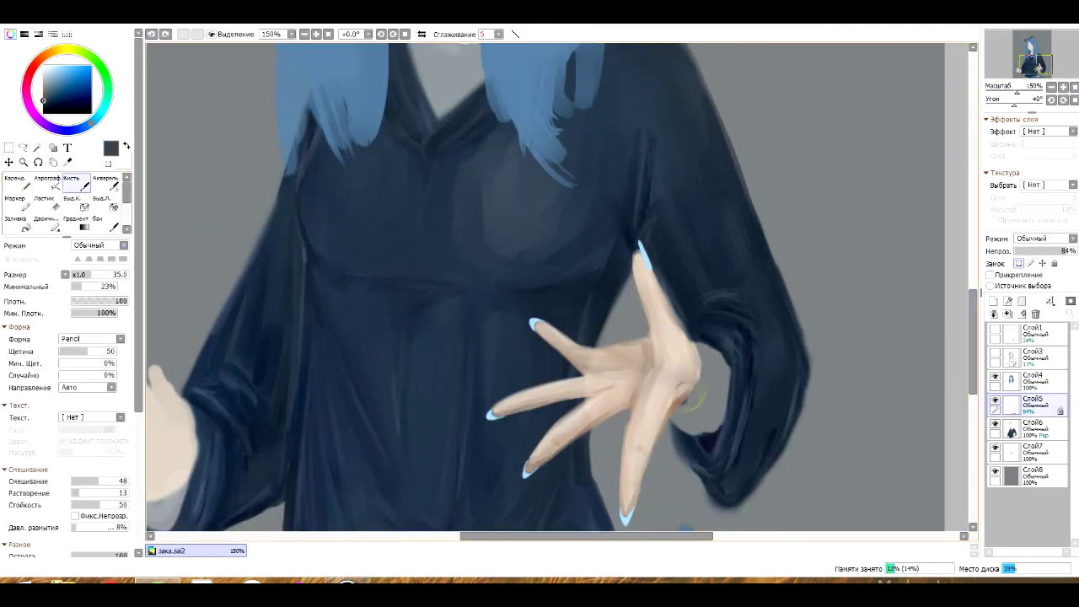
pyautogui.click(80, 52)
pyautogui.moveTo(645, 371); pyautogui.dragTo(666, 400)
pyautogui.scroll(-2, 557, 287)
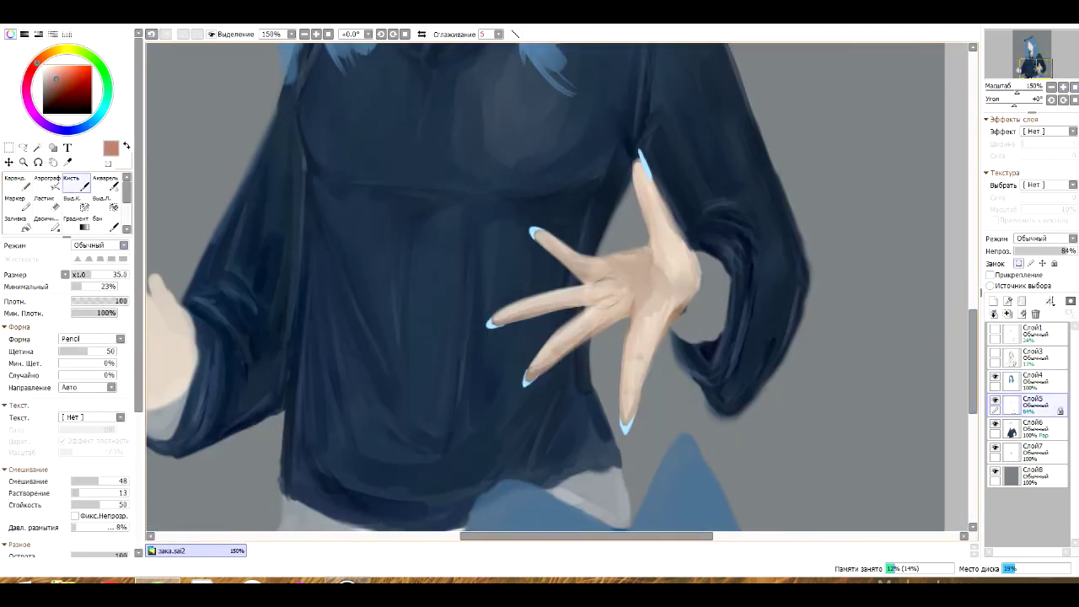
# Add pale pink highlights to the open hand with the Pencil at size 4 and blend them at brush size 7
pyautogui.scroll(2, 556, 286)
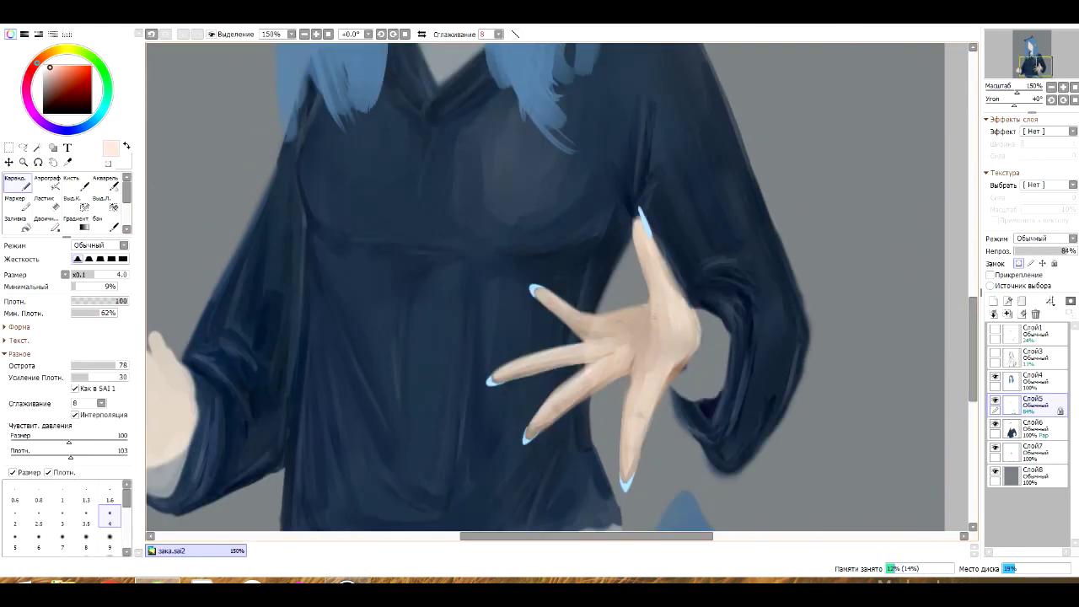
pyautogui.press('[')
pyautogui.scroll(-2, 556, 287)
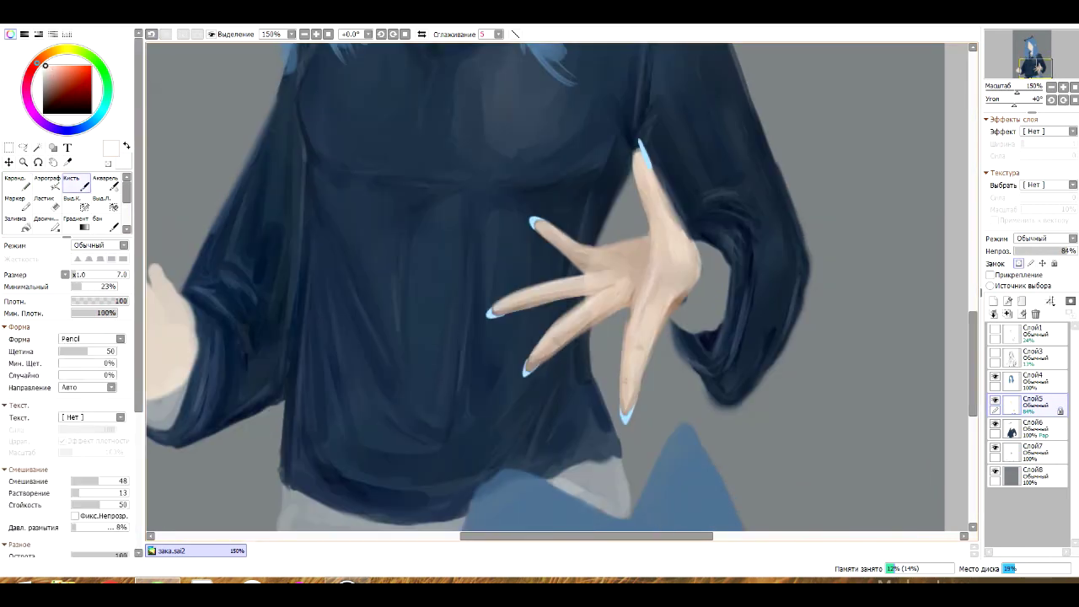
pyautogui.hotkey('ctrl', '+')
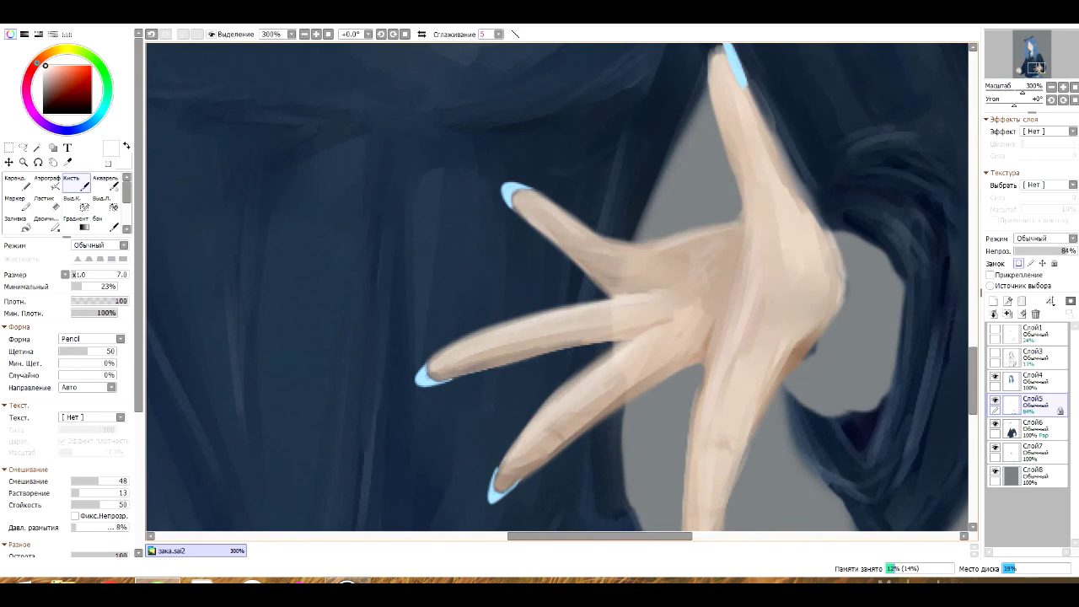
# Unlock layer Слой5 and clean the open hand's fingertips with the size 6 Eraser, showing the sketch layer only as a temporary guide
pyautogui.scroll(-5, 556, 286)
pyautogui.press('e')
pyautogui.click(995, 329)
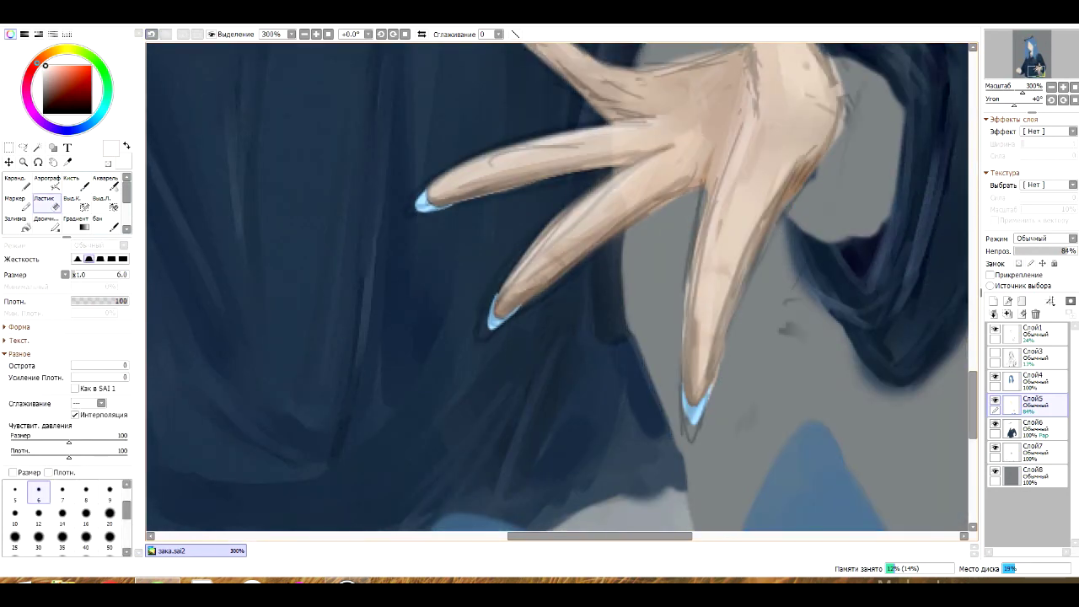
pyautogui.hotkey('ctrl', '-')
pyautogui.hotkey('ctrl', '-')
pyautogui.hotkey('ctrl', '-')
pyautogui.hotkey('ctrl', '-')
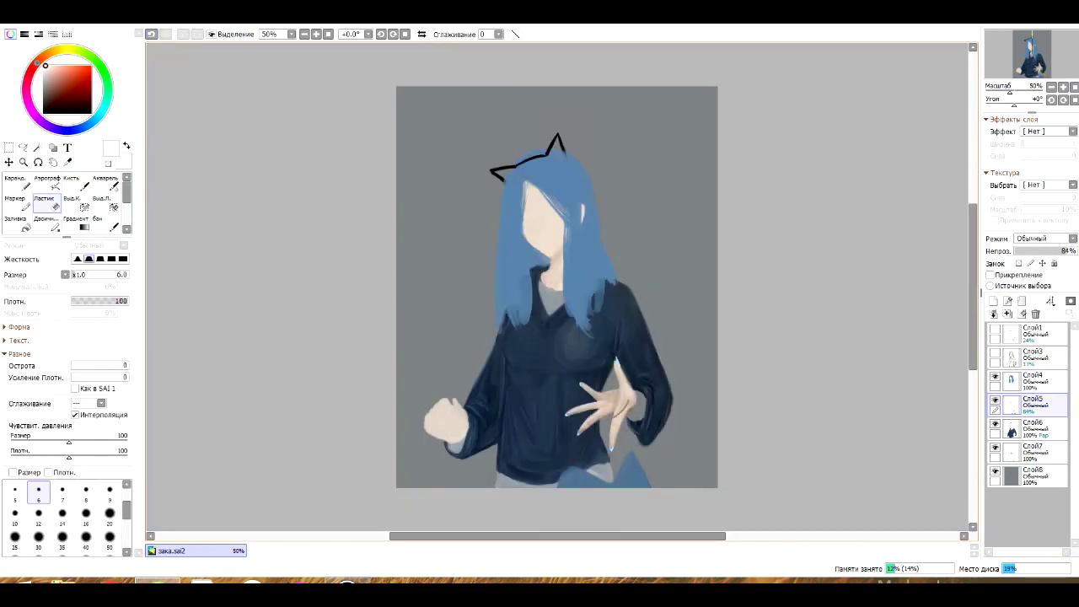